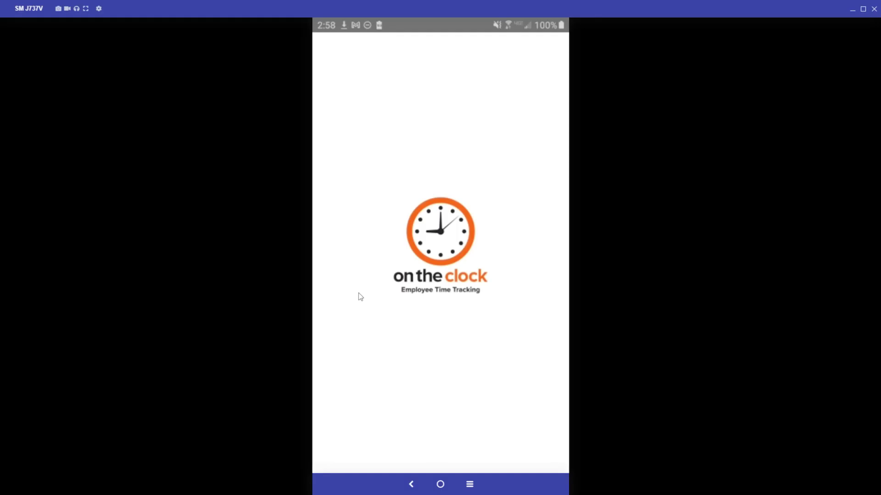
{"action": "type", "text": "z"}
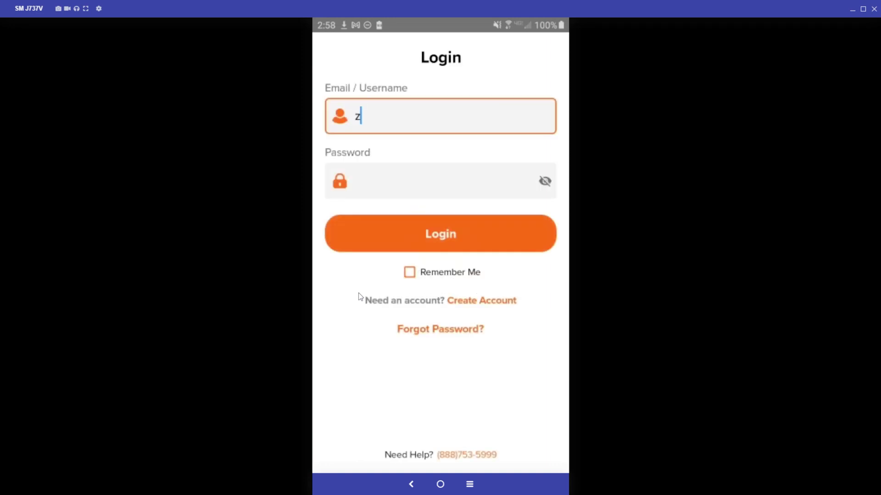
{"action": "key", "text": "BackSpace"}
{"action": "type", "text": "q"}
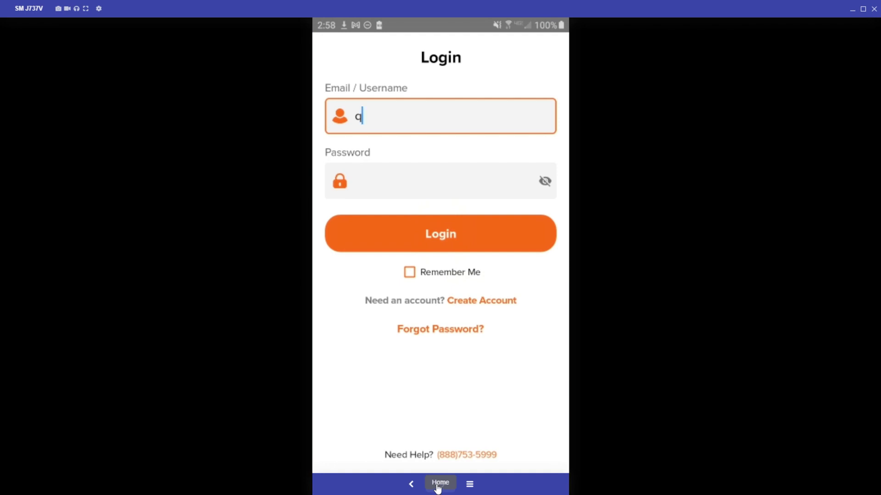
Search the Play Store for ontheclock, view the OnTheClock app listing, and return to the phone's home screen.
{"action": "left_click", "coordinate": [438, 486]}
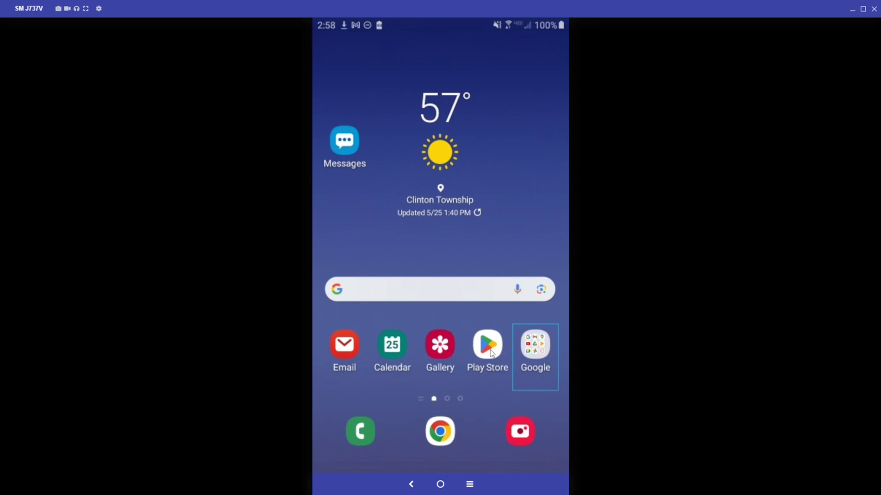
{"action": "left_click", "coordinate": [488, 345]}
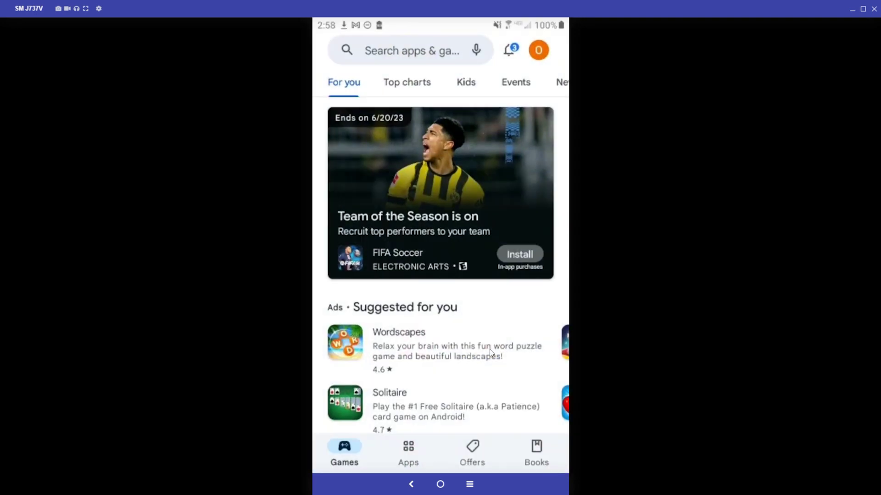
{"action": "left_click", "coordinate": [409, 54]}
{"action": "type", "text": "onthe"}
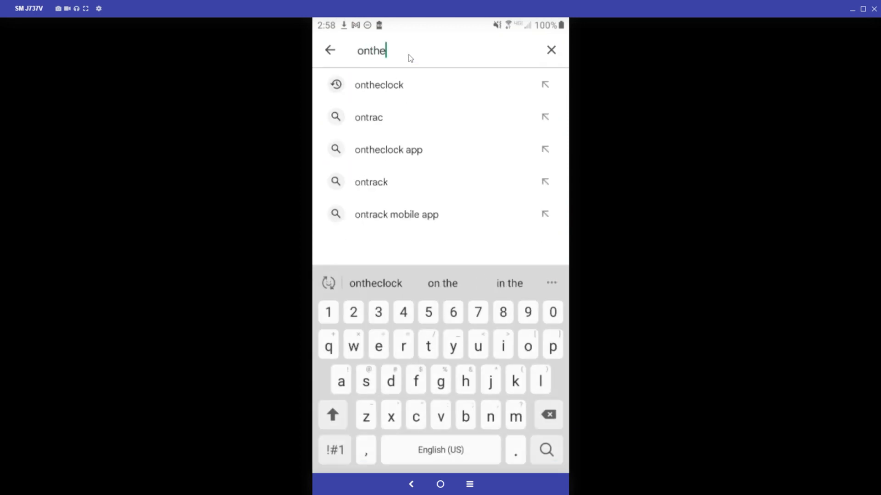
{"action": "type", "text": "clock"}
{"action": "left_click", "coordinate": [400, 88]}
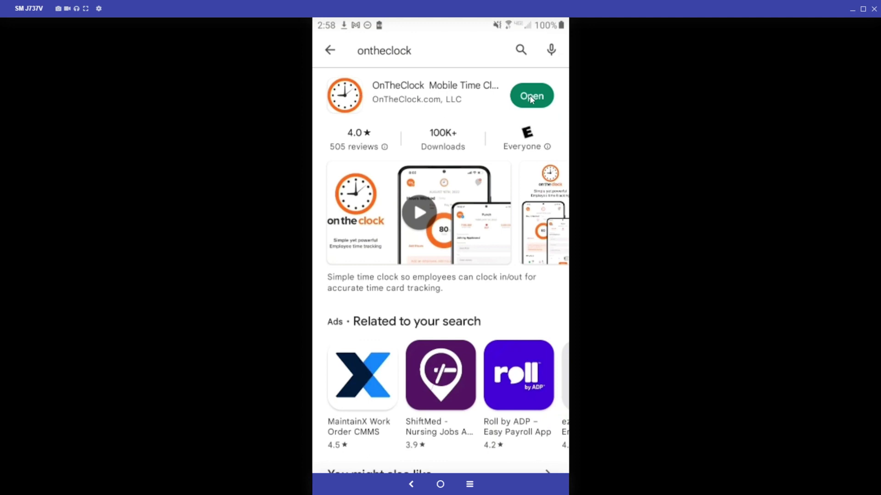
{"action": "left_click", "coordinate": [440, 484]}
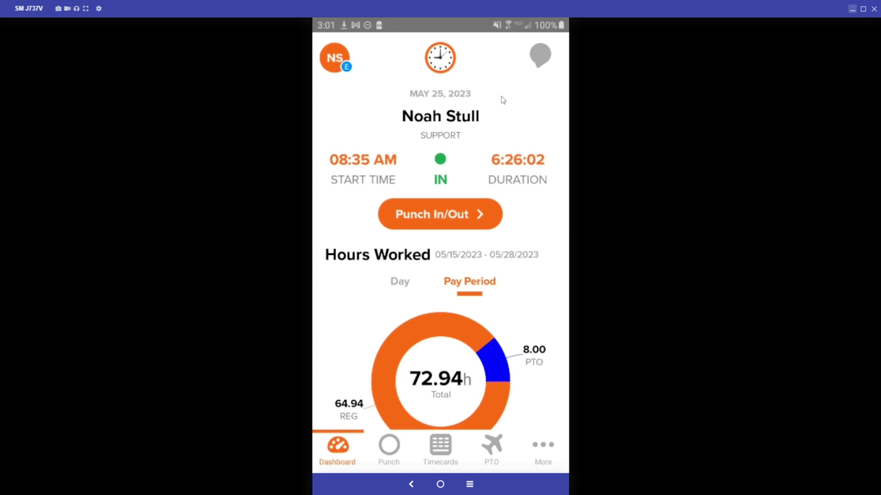
View the Punch page from the dashboard's punch in/out option and return to the dashboard.
{"action": "scroll", "coordinate": [476, 163], "scroll_direction": "down", "scroll_amount": 1}
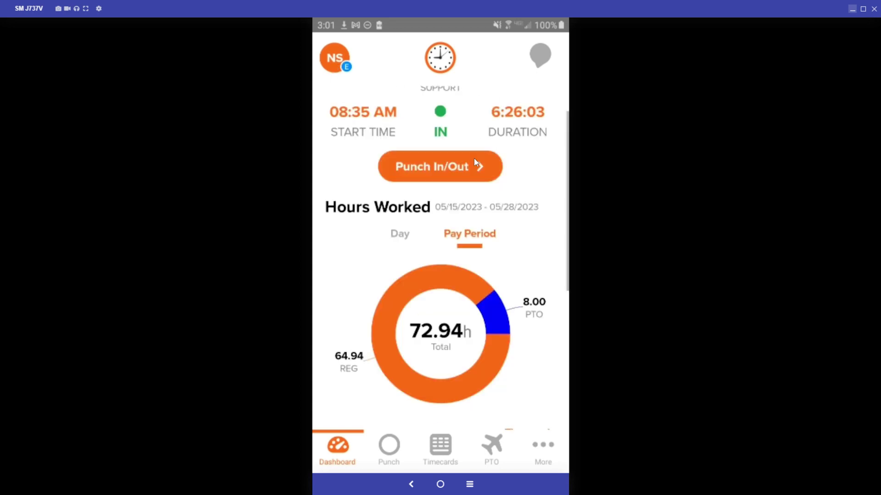
{"action": "left_click", "coordinate": [437, 167]}
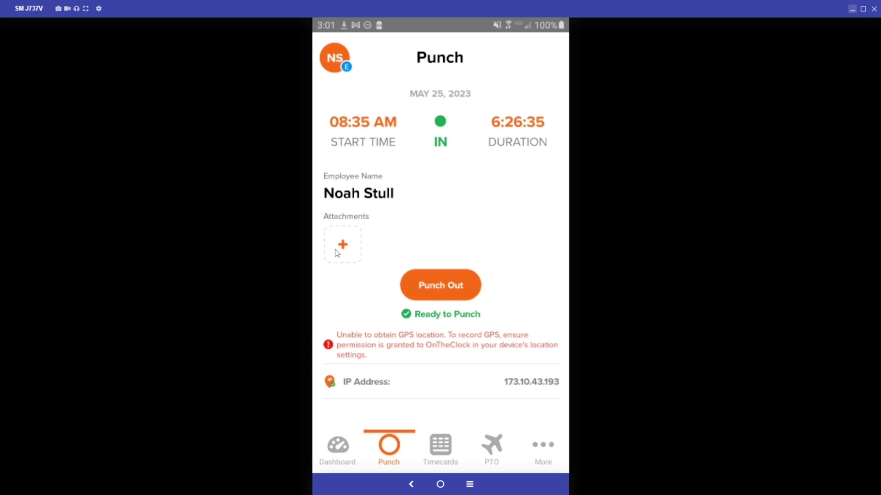
{"action": "left_click", "coordinate": [338, 449]}
Review the dashboard's hours worked, paid time off and punch map sections, ending back at the punch status.
{"action": "scroll", "coordinate": [502, 314], "scroll_direction": "down", "scroll_amount": 3}
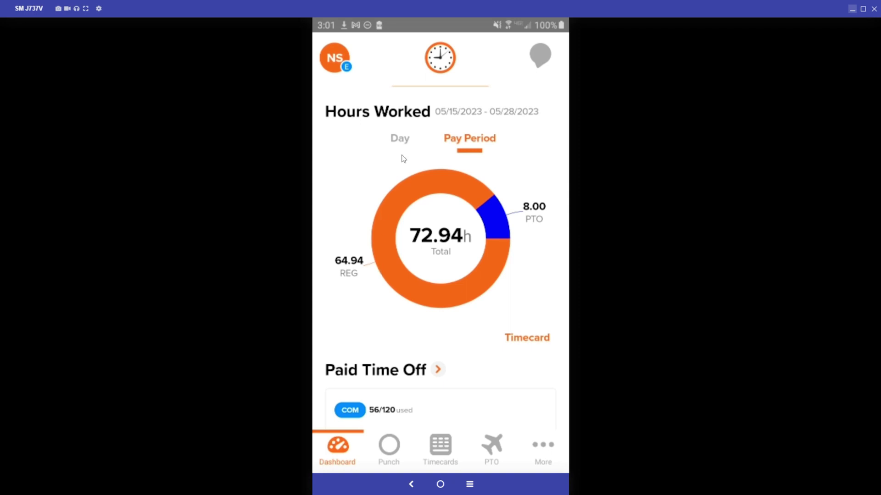
{"action": "scroll", "coordinate": [459, 224], "scroll_direction": "down", "scroll_amount": 2}
{"action": "scroll", "coordinate": [460, 225], "scroll_direction": "down", "scroll_amount": 5}
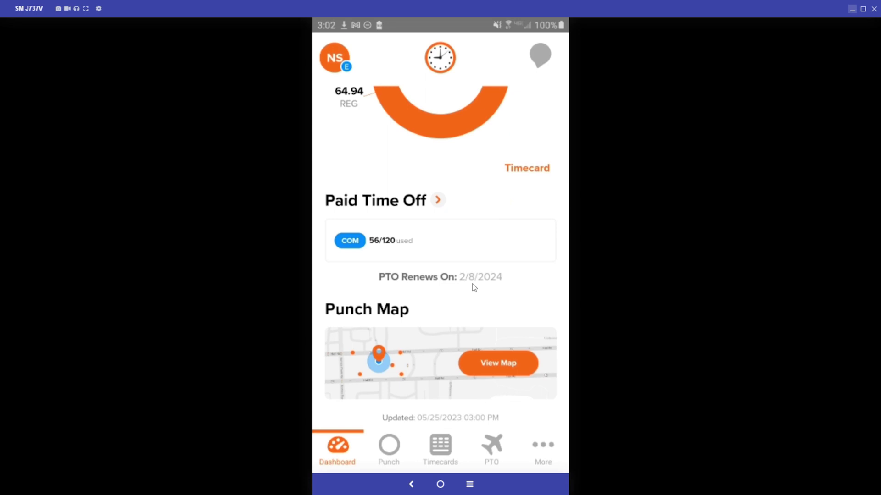
{"action": "left_click_drag", "start_coordinate": [474, 287], "coordinate": [412, 459]}
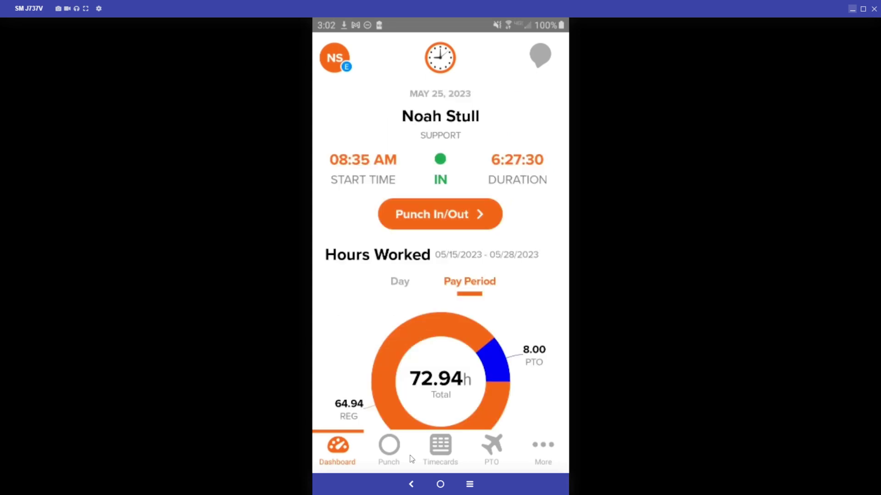
Show the timecards for the pay period 05/15/2023 thru 05/28/2023.
{"action": "left_click", "coordinate": [440, 451]}
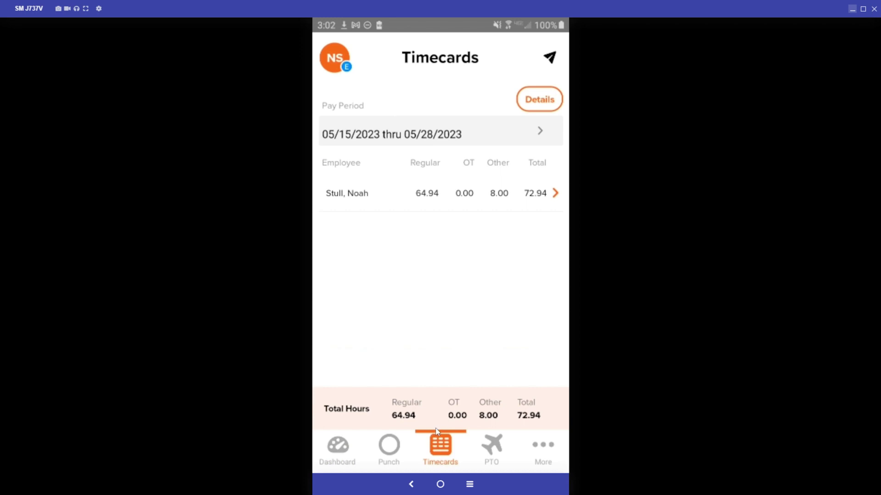
{"action": "left_click", "coordinate": [541, 133]}
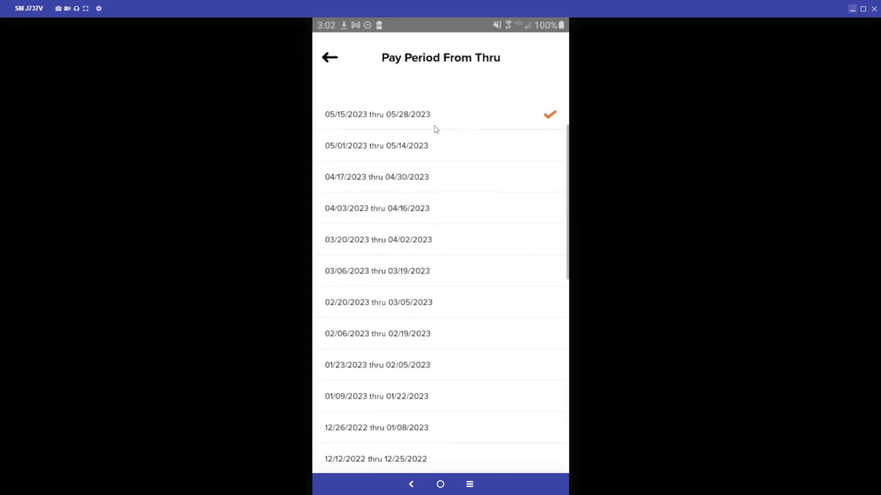
{"action": "left_click", "coordinate": [433, 121]}
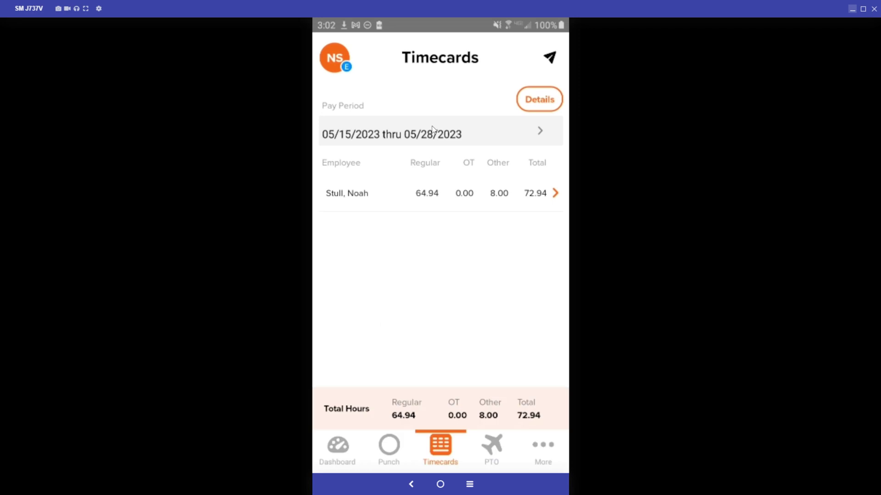
Examine the daily punch times and hours in the employee's time card detail, and return to the timecards.
{"action": "left_click", "coordinate": [447, 199]}
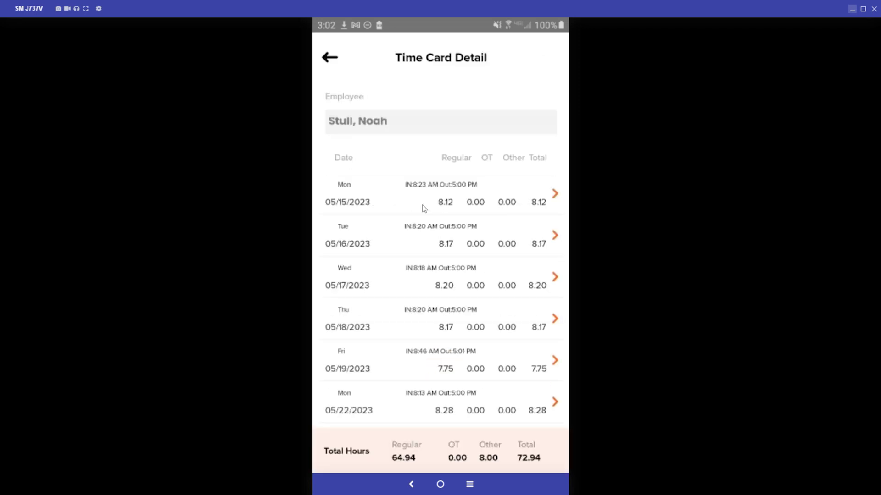
{"action": "scroll", "coordinate": [424, 210], "scroll_direction": "down", "scroll_amount": 1}
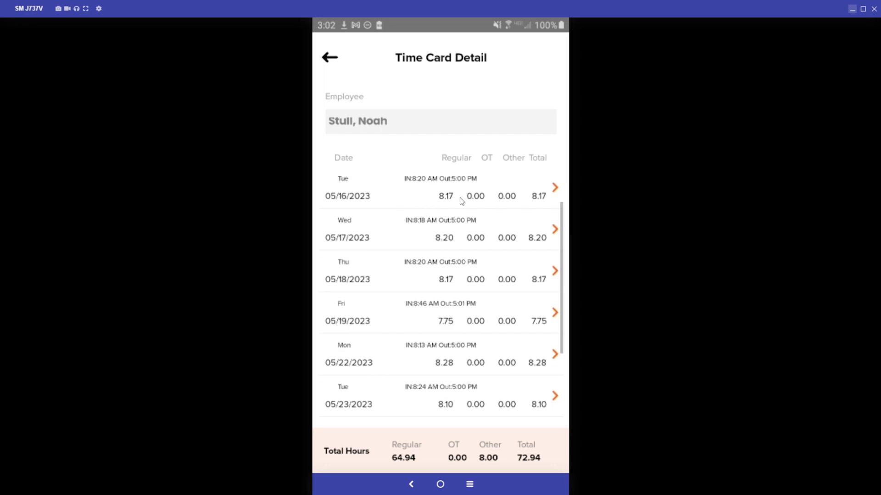
{"action": "scroll", "coordinate": [462, 248], "scroll_direction": "down", "scroll_amount": 2}
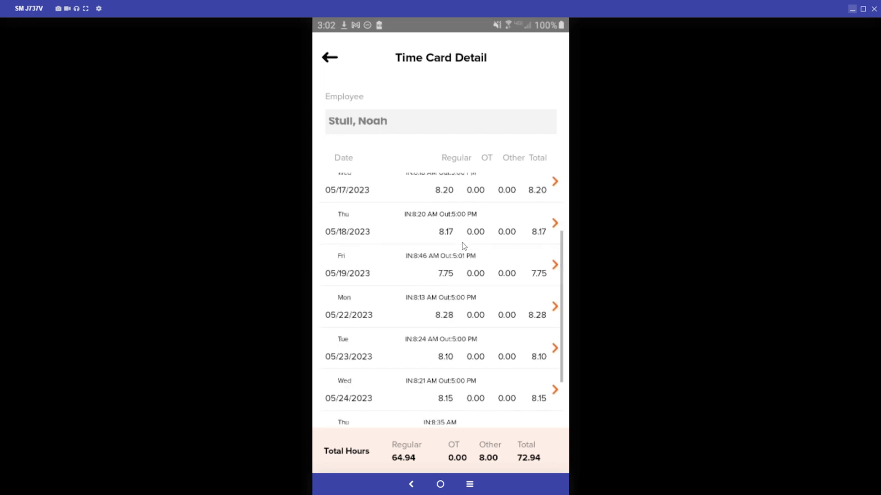
{"action": "scroll", "coordinate": [463, 246], "scroll_direction": "up", "scroll_amount": 2}
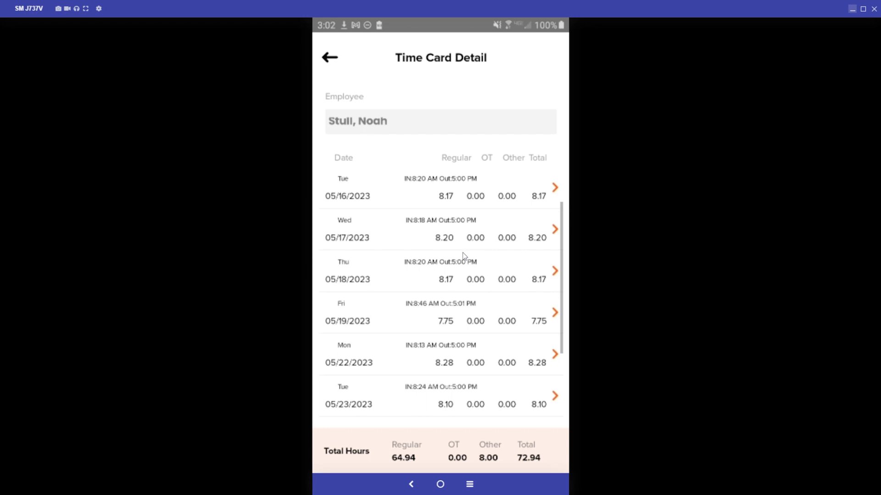
{"action": "left_click", "coordinate": [330, 60]}
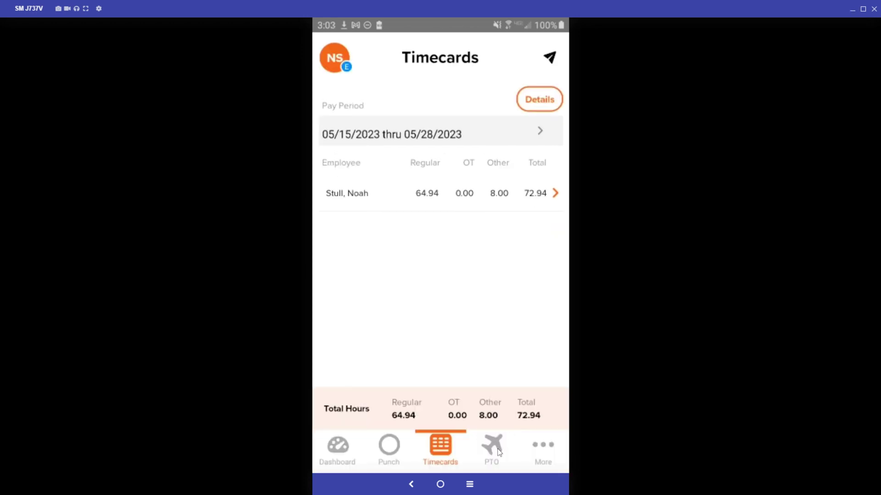
Submit a Combined PTO request for 05/25/2023 with 5 hours per day and no note to the manager.
{"action": "left_click", "coordinate": [499, 453]}
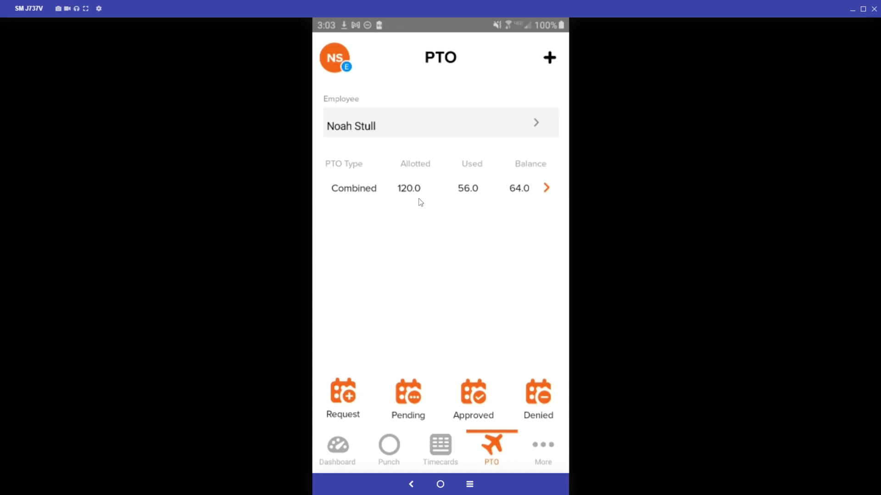
{"action": "left_click", "coordinate": [346, 407]}
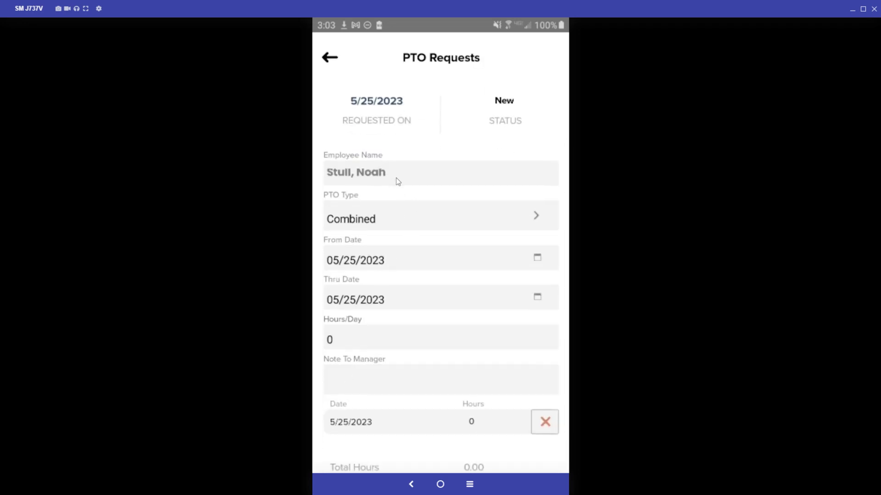
{"action": "scroll", "coordinate": [399, 193], "scroll_direction": "down", "scroll_amount": 1}
{"action": "left_click", "coordinate": [362, 291]}
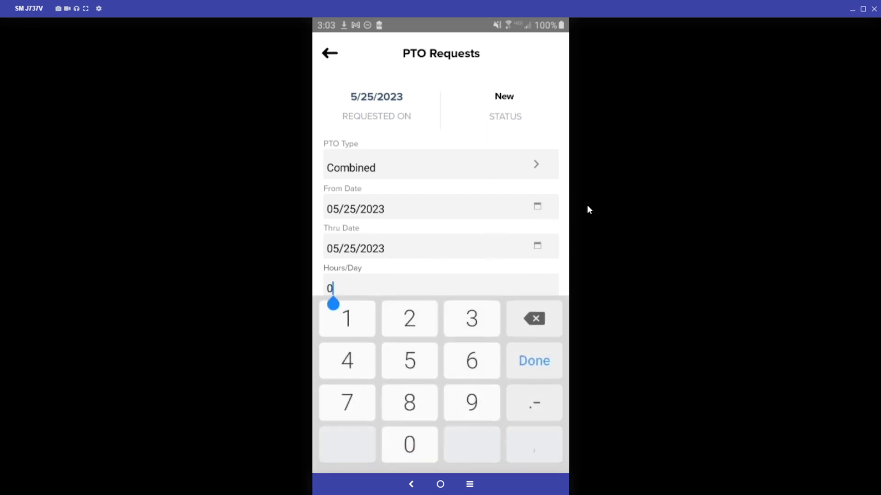
{"action": "left_click", "coordinate": [413, 366]}
{"action": "left_click", "coordinate": [534, 318]}
{"action": "left_click", "coordinate": [534, 318]}
{"action": "left_click", "coordinate": [390, 361]}
{"action": "left_click", "coordinate": [540, 354]}
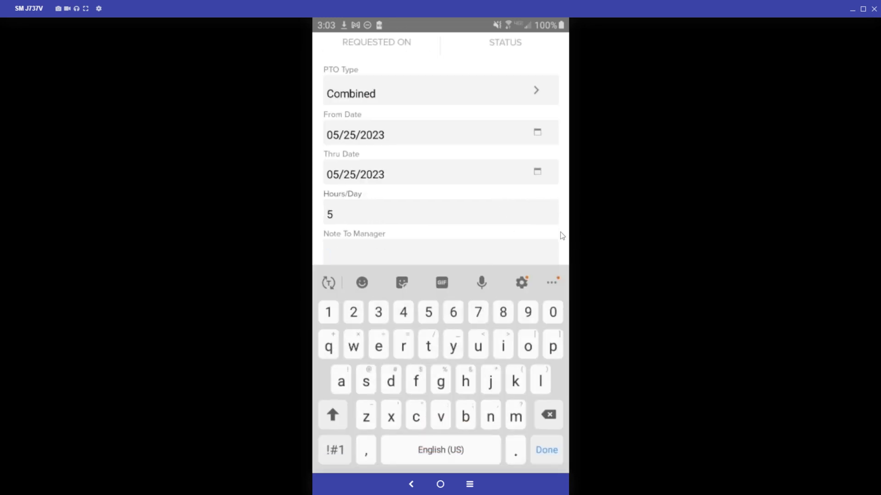
{"action": "left_click", "coordinate": [564, 243]}
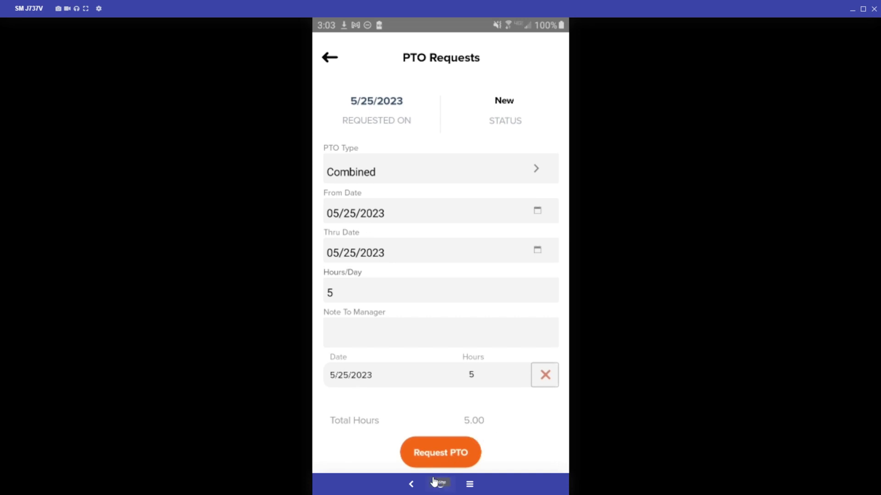
{"action": "left_click", "coordinate": [426, 453]}
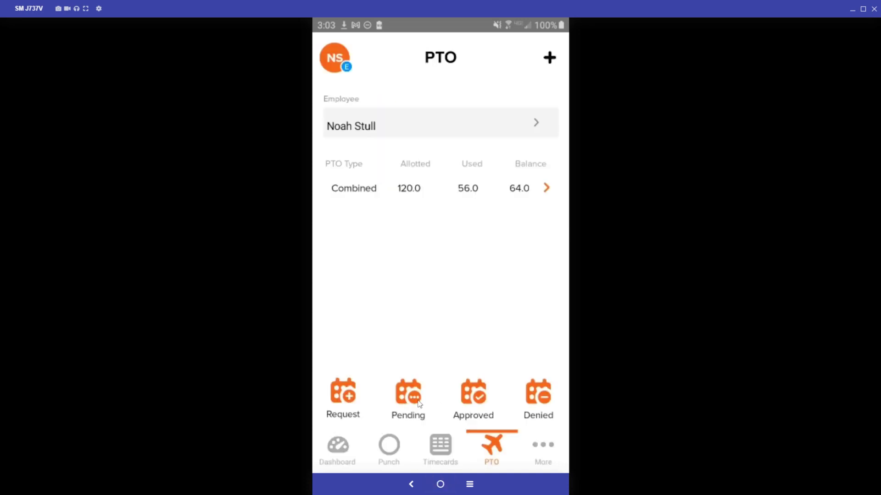
Review the employee's approved PTO requests, checking each one's dates, requested hours and notes.
{"action": "left_click", "coordinate": [482, 403]}
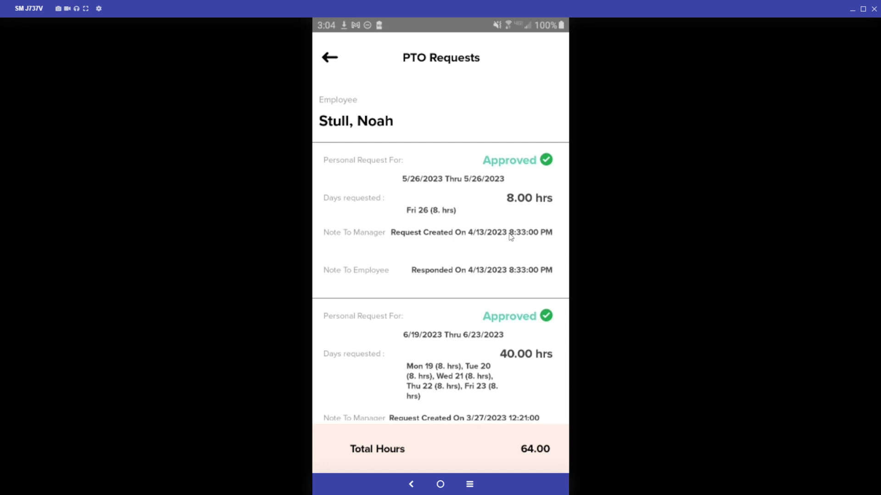
{"action": "scroll", "coordinate": [510, 236], "scroll_direction": "down", "scroll_amount": 2}
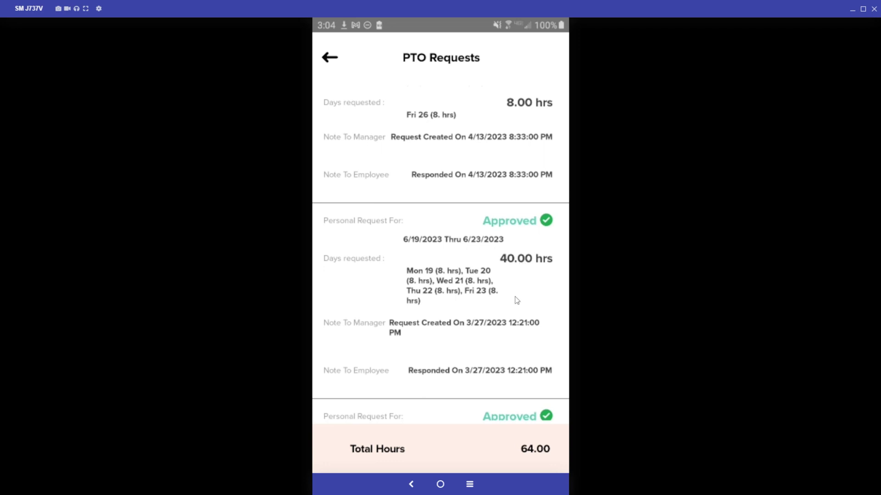
{"action": "scroll", "coordinate": [494, 330], "scroll_direction": "down", "scroll_amount": 2}
{"action": "scroll", "coordinate": [496, 330], "scroll_direction": "up", "scroll_amount": 3}
{"action": "scroll", "coordinate": [496, 330], "scroll_direction": "up", "scroll_amount": 1}
{"action": "scroll", "coordinate": [497, 330], "scroll_direction": "down", "scroll_amount": 2}
{"action": "right_click", "coordinate": [431, 398]}
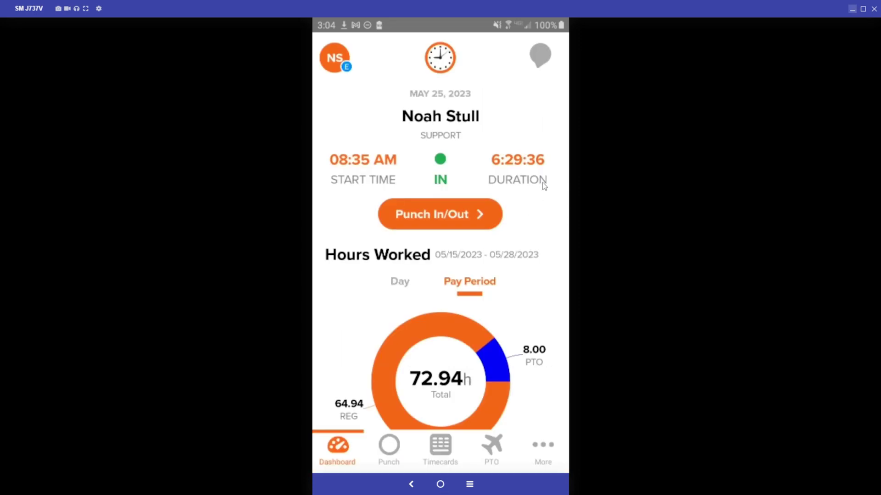
Start a new conversation from the dashboard's messages, look through the available participants, and leave without creating it.
{"action": "left_click", "coordinate": [544, 54]}
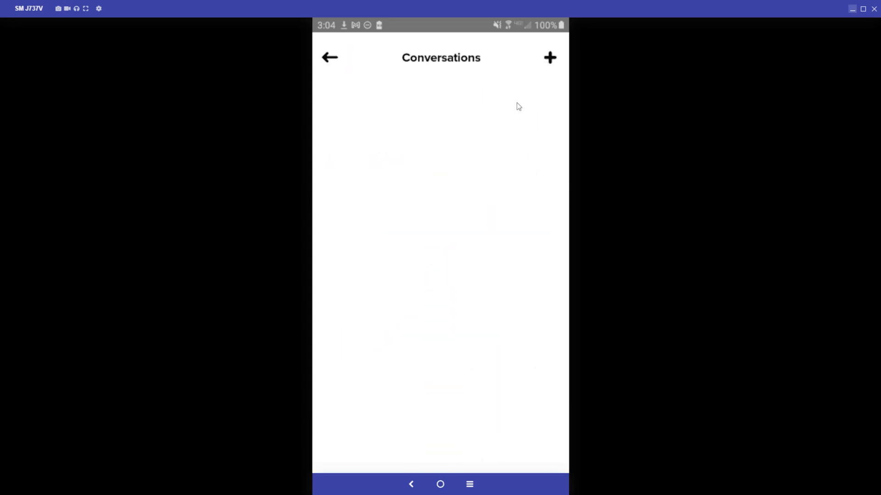
{"action": "left_click", "coordinate": [550, 59]}
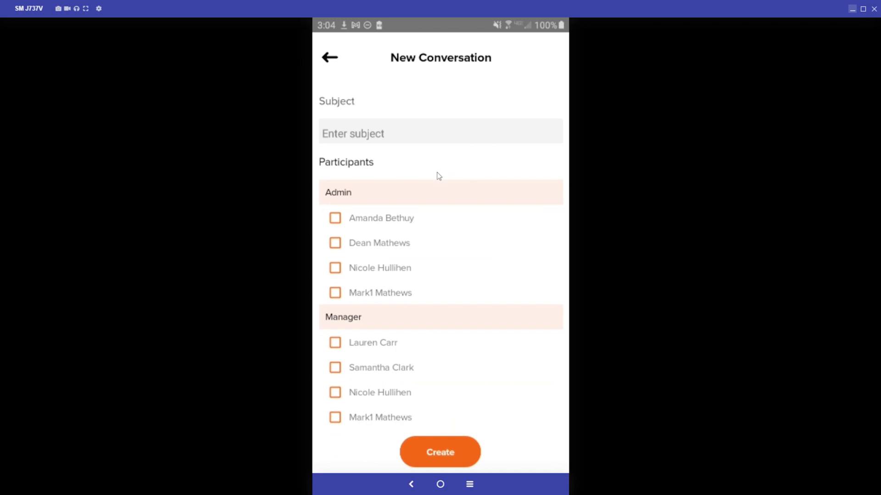
{"action": "scroll", "coordinate": [457, 188], "scroll_direction": "down", "scroll_amount": 5}
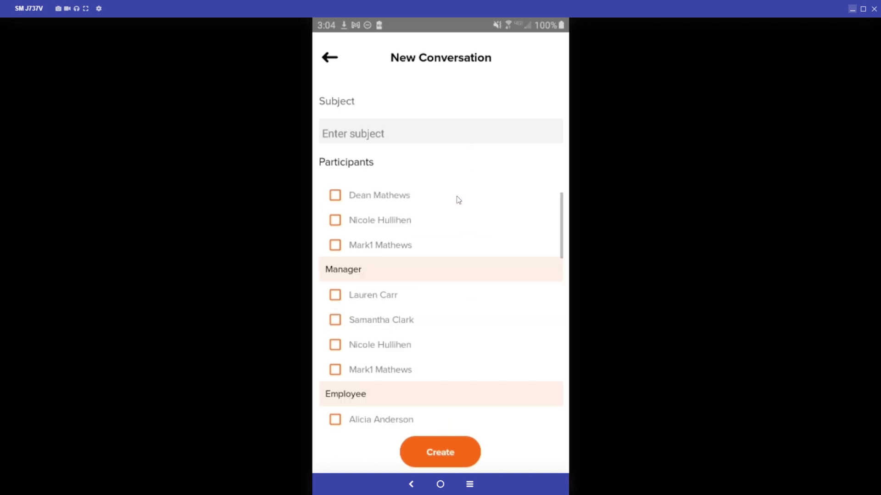
{"action": "scroll", "coordinate": [459, 206], "scroll_direction": "down", "scroll_amount": 8}
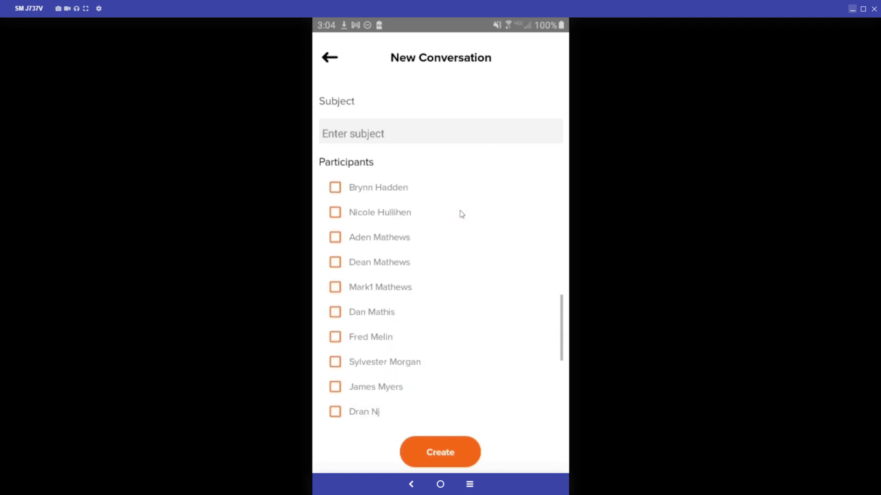
{"action": "scroll", "coordinate": [454, 206], "scroll_direction": "up", "scroll_amount": 10}
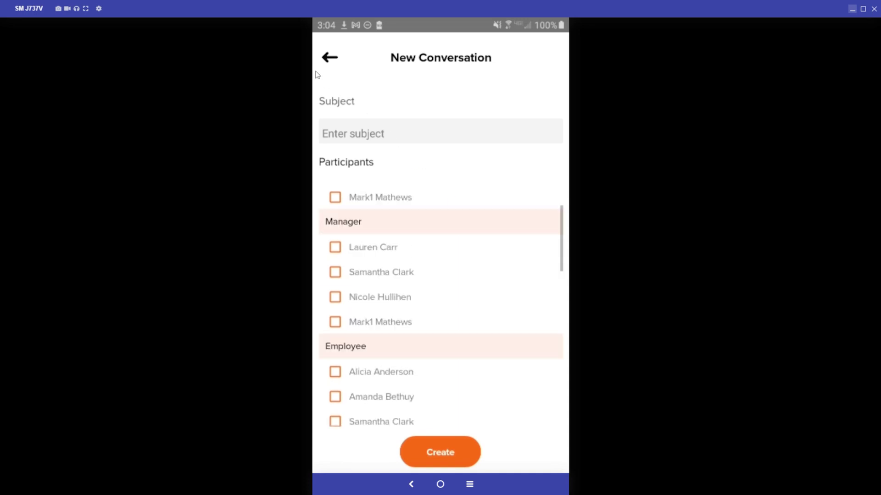
{"action": "left_click", "coordinate": [330, 58]}
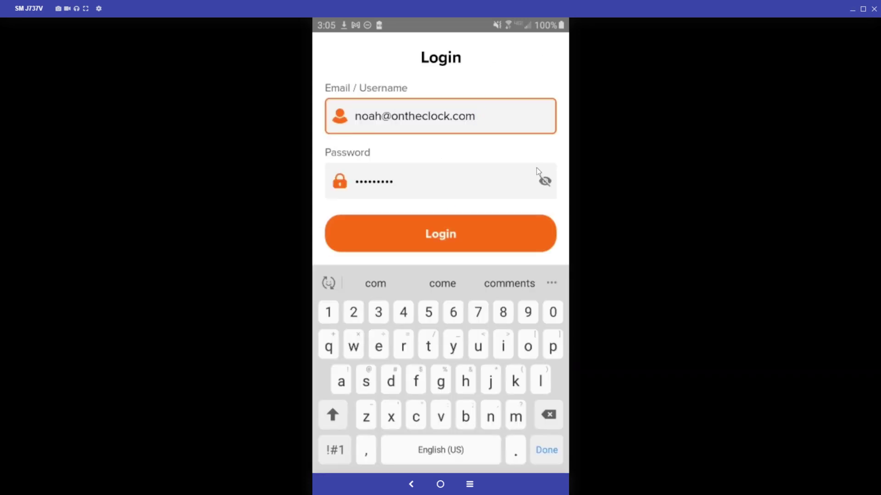
Log in with the entered administrator account and review the dashboard's hours worked, Who's In, paid time off and punch map sections.
{"action": "left_click", "coordinate": [466, 233]}
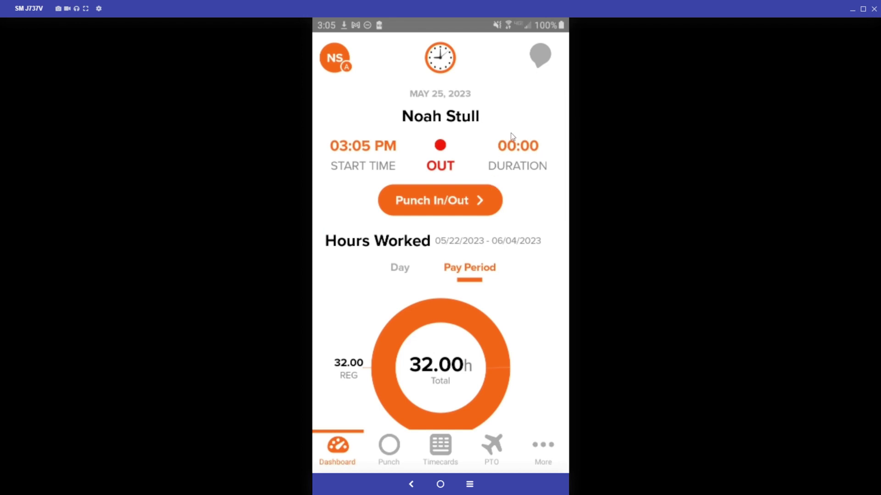
{"action": "scroll", "coordinate": [500, 137], "scroll_direction": "down", "scroll_amount": 5}
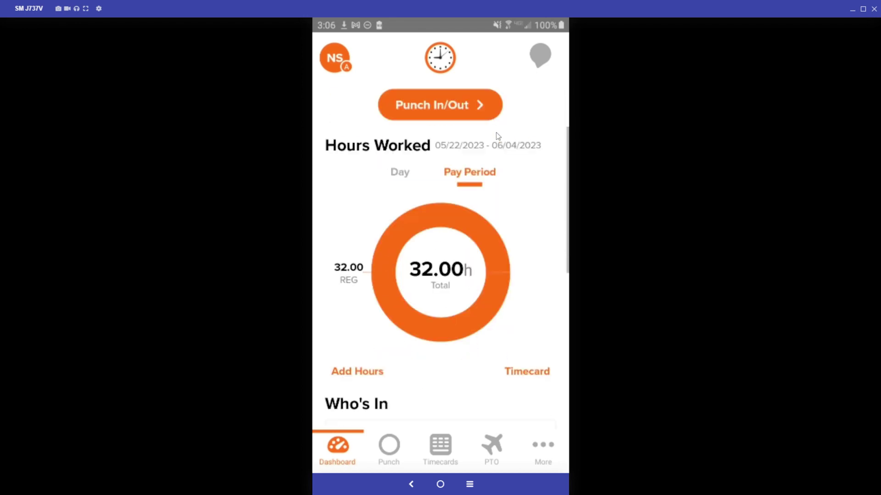
{"action": "scroll", "coordinate": [502, 145], "scroll_direction": "up", "scroll_amount": 5}
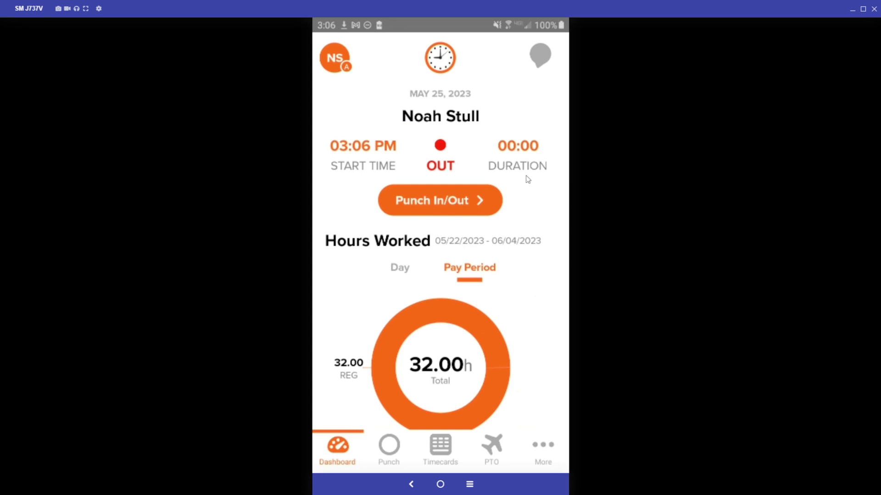
{"action": "scroll", "coordinate": [539, 199], "scroll_direction": "down", "scroll_amount": 4}
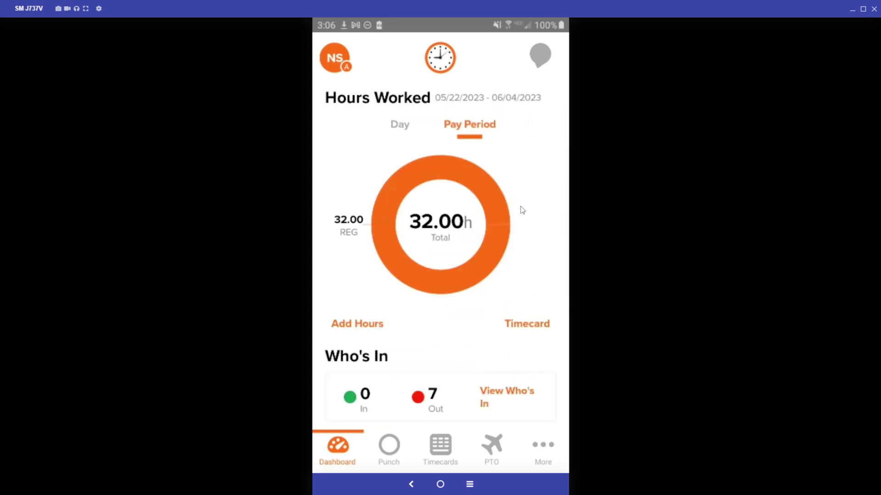
{"action": "scroll", "coordinate": [510, 233], "scroll_direction": "down", "scroll_amount": 4}
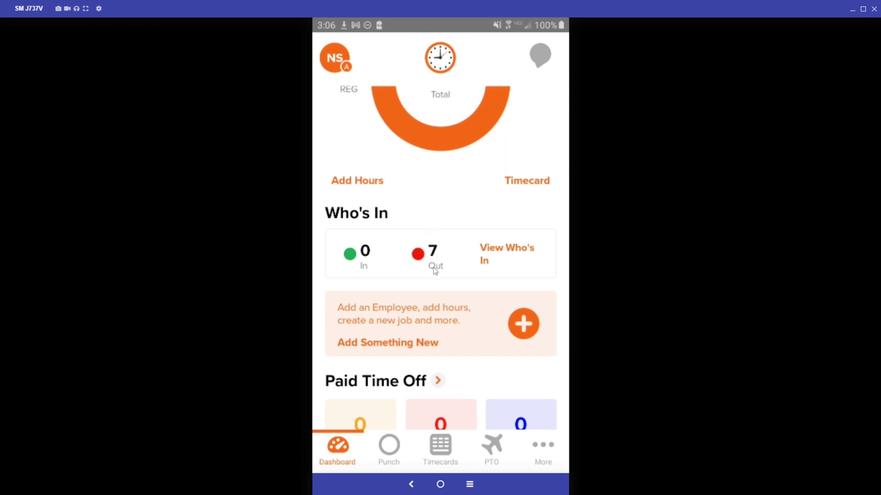
{"action": "scroll", "coordinate": [389, 263], "scroll_direction": "down", "scroll_amount": 3}
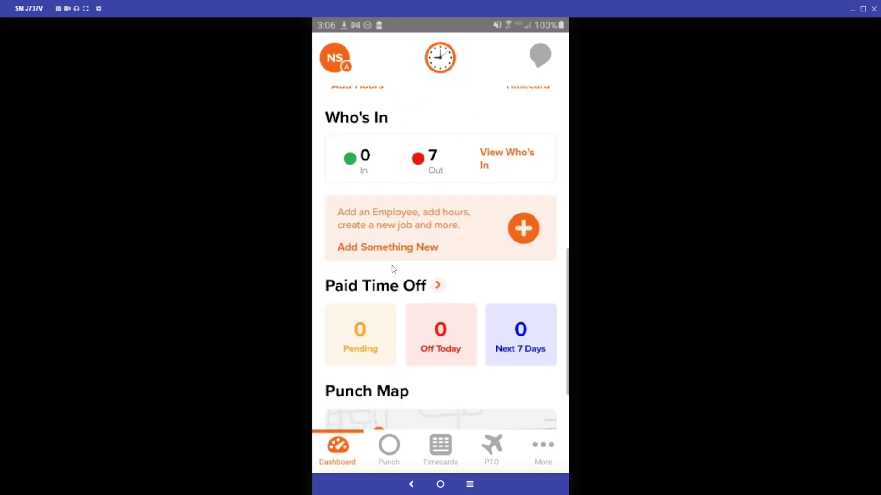
{"action": "scroll", "coordinate": [393, 269], "scroll_direction": "down", "scroll_amount": 3}
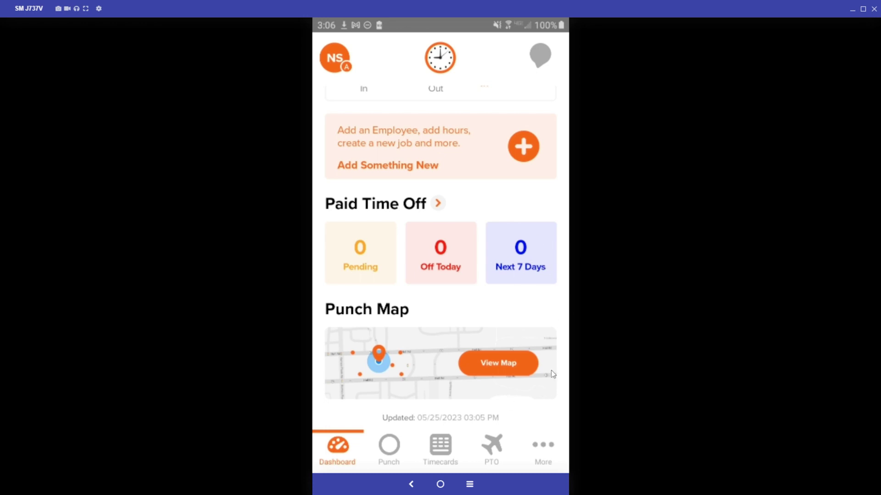
View the employee punch locations on the full punch map and return to the start of the dashboard.
{"action": "left_click", "coordinate": [502, 364]}
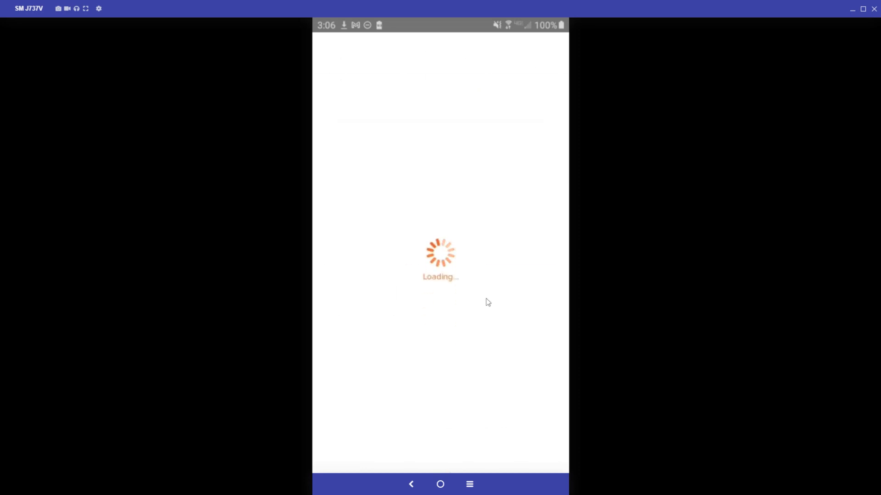
{"action": "mouse_move", "coordinate": [434, 288]}
{"action": "left_mouse_down"}
{"action": "mouse_move", "coordinate": [452, 321]}
{"action": "mouse_move", "coordinate": [435, 299]}
{"action": "left_mouse_up"}
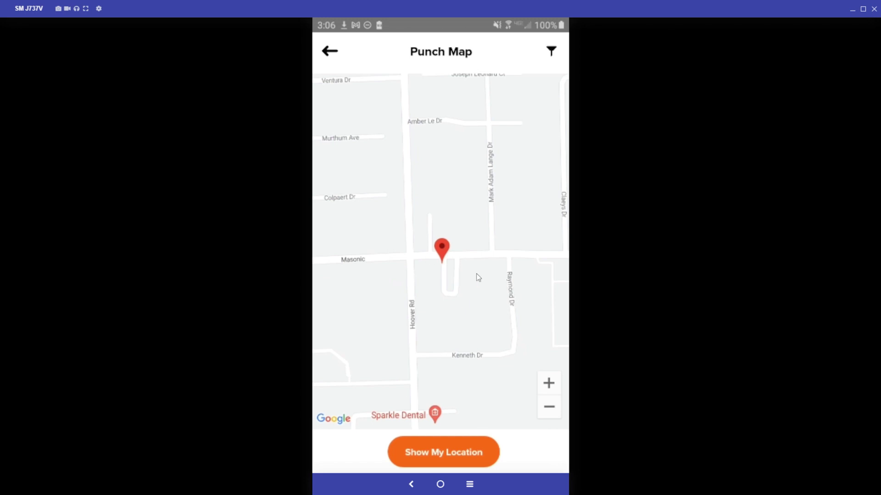
{"action": "left_click", "coordinate": [327, 52]}
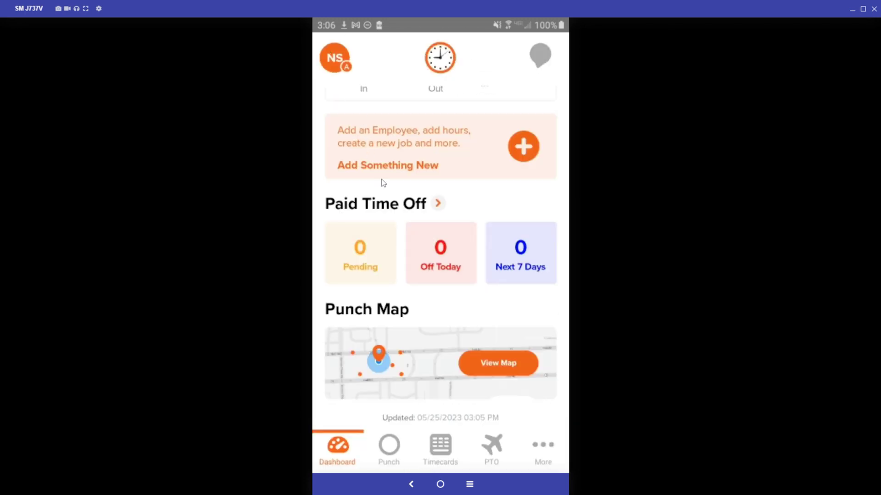
{"action": "scroll", "coordinate": [402, 230], "scroll_direction": "up", "scroll_amount": 6}
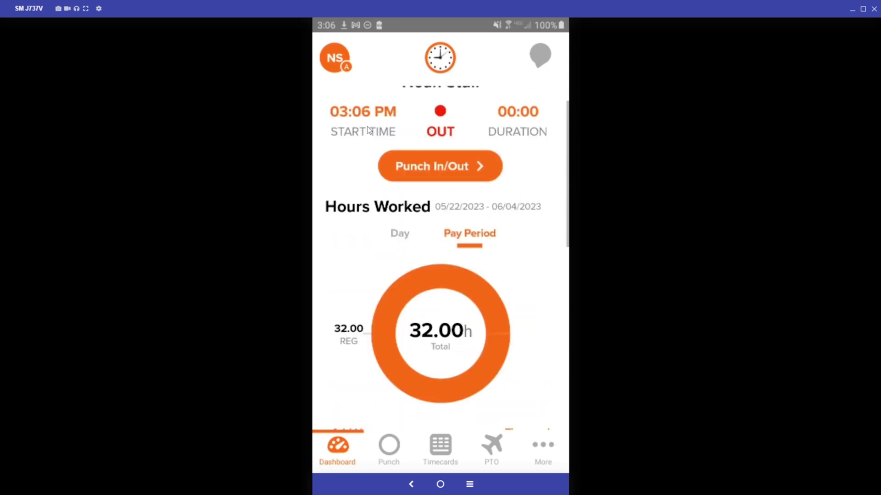
{"action": "scroll", "coordinate": [355, 126], "scroll_direction": "up", "scroll_amount": 1}
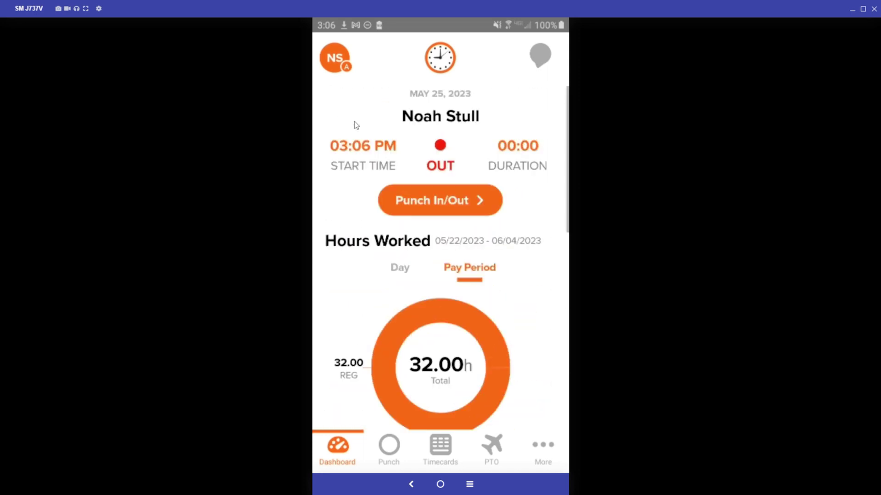
Look through the administrator's settings categories and profile menu options, and return to the dashboard without changing anything.
{"action": "left_click", "coordinate": [334, 63]}
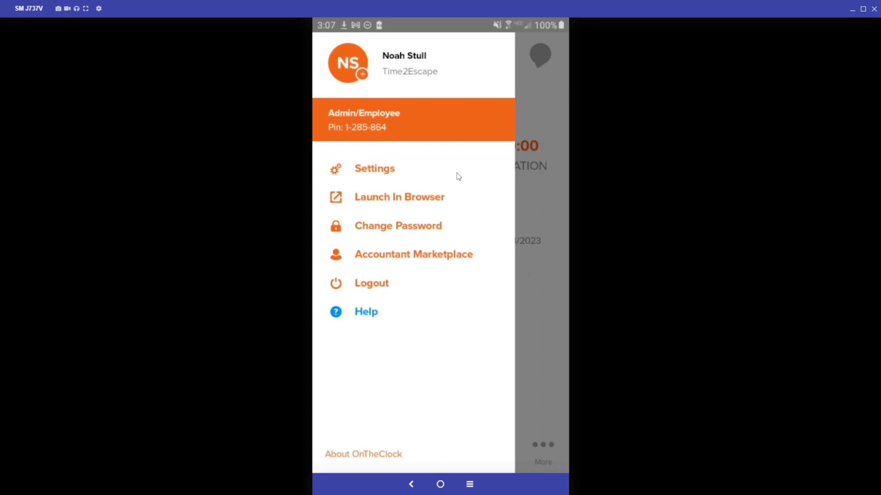
{"action": "left_click", "coordinate": [388, 170]}
{"action": "scroll", "coordinate": [418, 165], "scroll_direction": "down", "scroll_amount": 3}
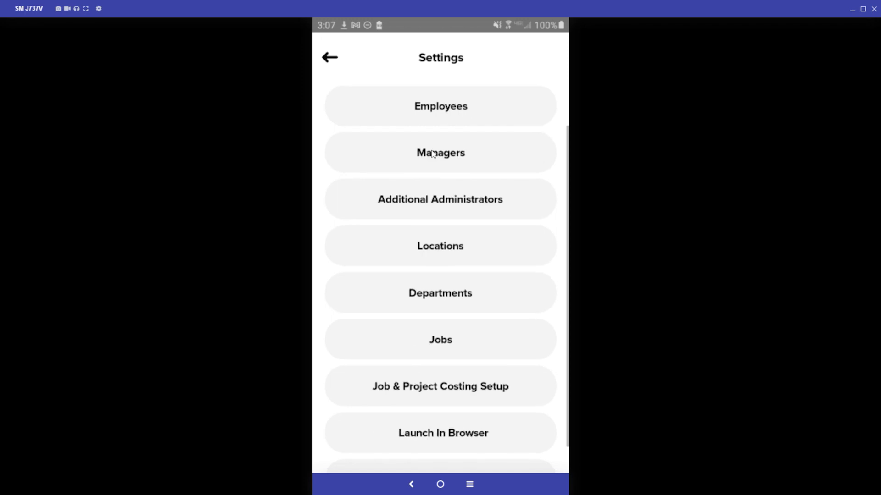
{"action": "scroll", "coordinate": [437, 187], "scroll_direction": "up", "scroll_amount": 3}
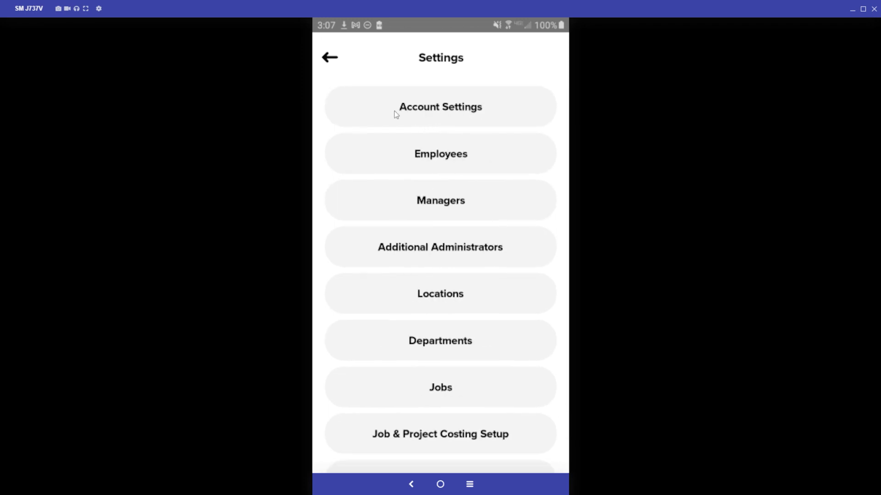
{"action": "left_click", "coordinate": [330, 59]}
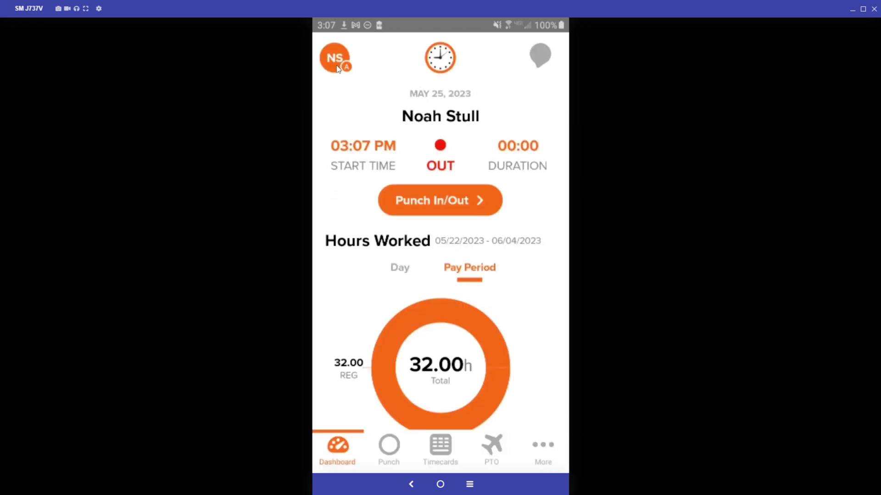
{"action": "left_click", "coordinate": [340, 68]}
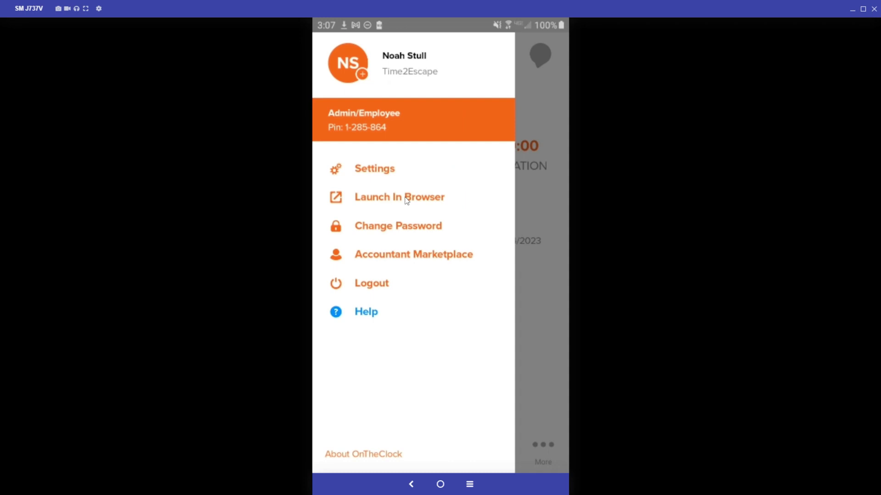
{"action": "left_click", "coordinate": [531, 97]}
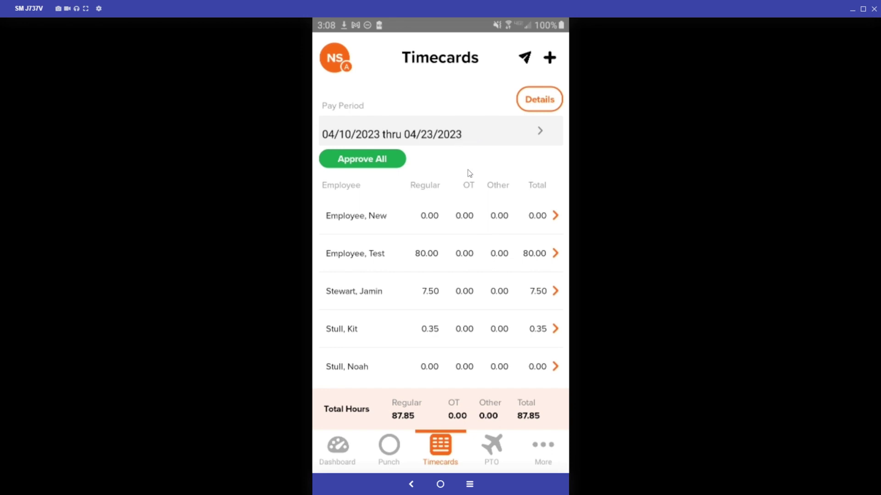
Examine the time card details of the employees with 7.50 and 80.00 total hours for 04/10/2023 thru 04/23/2023, returning to the timecards.
{"action": "scroll", "coordinate": [488, 226], "scroll_direction": "down", "scroll_amount": 2}
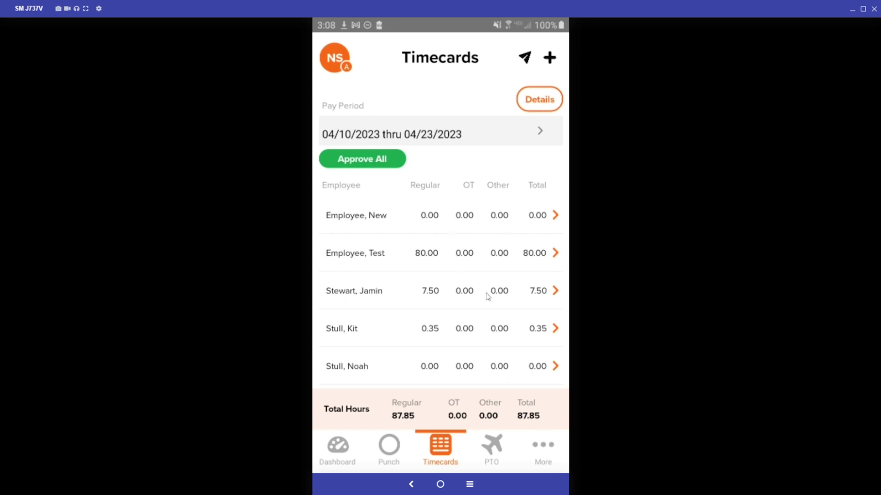
{"action": "left_click", "coordinate": [448, 297]}
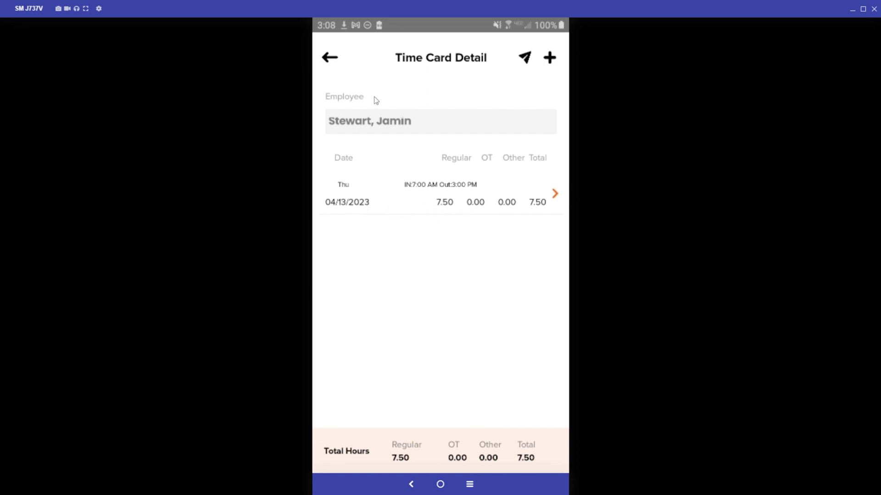
{"action": "left_click", "coordinate": [326, 57]}
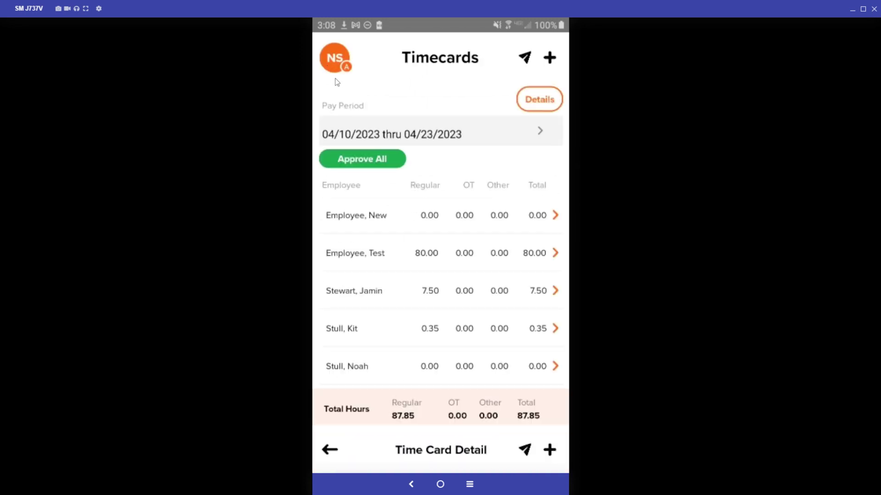
{"action": "left_click", "coordinate": [420, 255]}
{"action": "scroll", "coordinate": [451, 225], "scroll_direction": "down", "scroll_amount": 5}
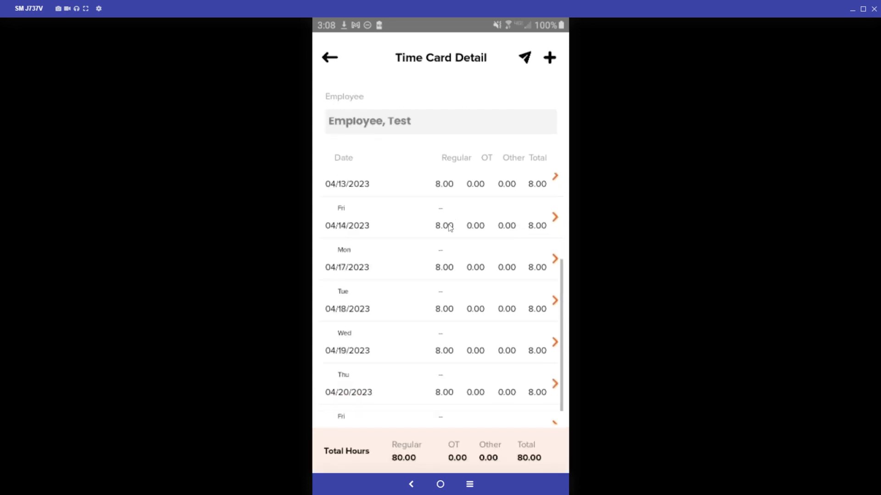
{"action": "scroll", "coordinate": [438, 268], "scroll_direction": "up", "scroll_amount": 5}
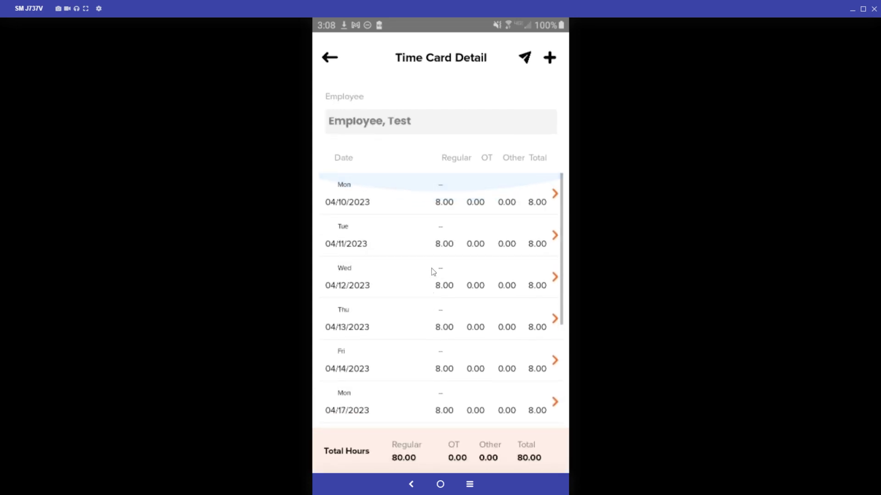
{"action": "left_click", "coordinate": [327, 61]}
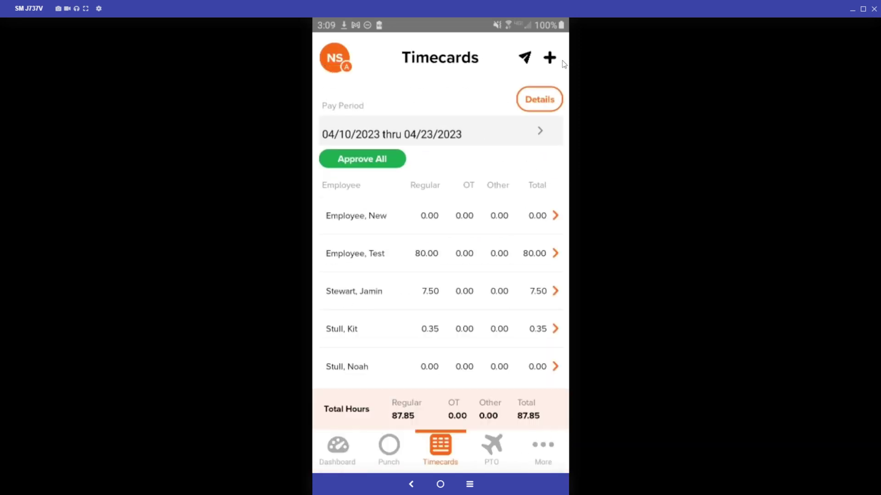
Start a new time card entry dated 05/25/2023 for the fourth employee in the employee list.
{"action": "left_click", "coordinate": [551, 59]}
{"action": "left_click", "coordinate": [392, 166]}
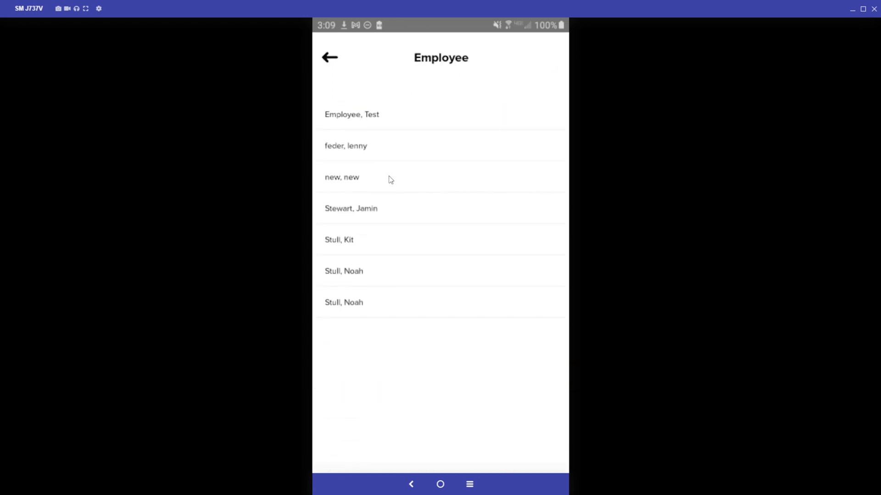
{"action": "left_click", "coordinate": [370, 201]}
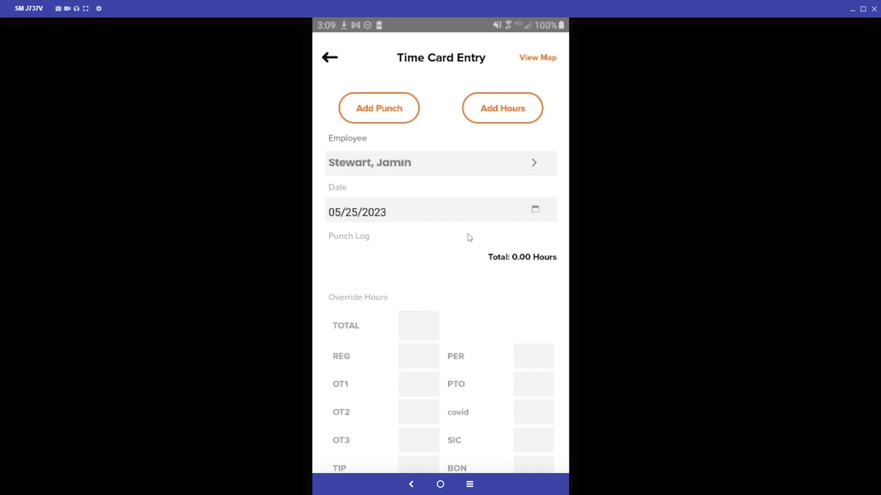
Add a punch to the time card entry and set its begin time to 08:09 AM.
{"action": "left_click", "coordinate": [393, 115]}
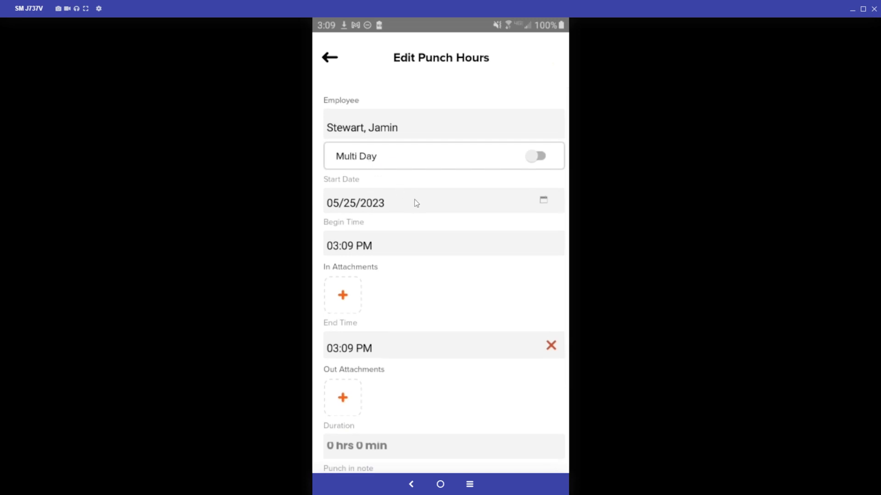
{"action": "scroll", "coordinate": [412, 216], "scroll_direction": "down", "scroll_amount": 1}
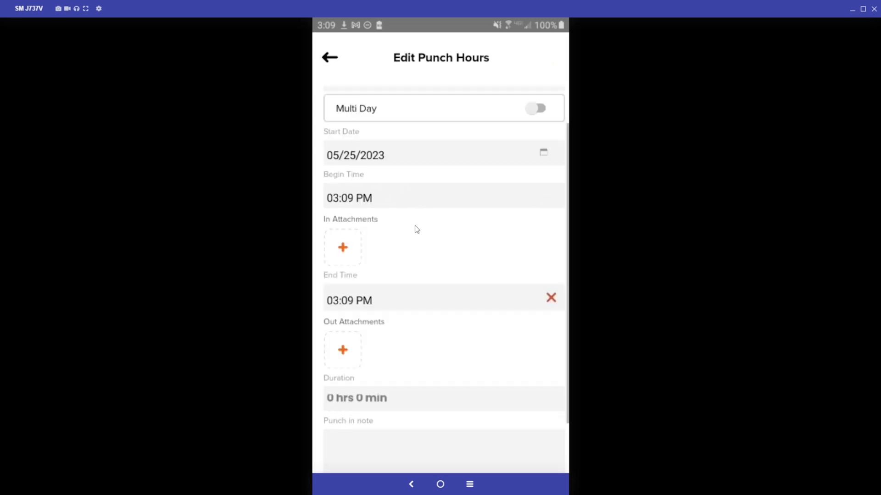
{"action": "left_click", "coordinate": [385, 203]}
{"action": "left_click_drag", "start_coordinate": [497, 271], "coordinate": [396, 297]}
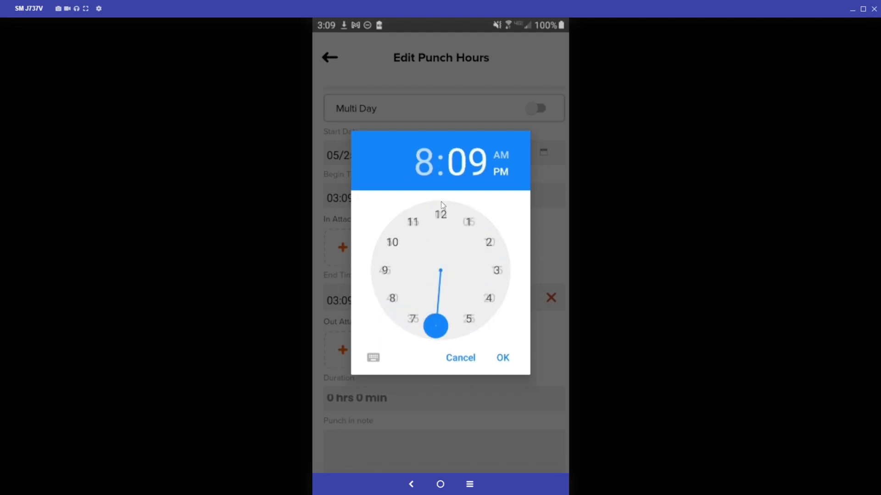
{"action": "left_click", "coordinate": [502, 156]}
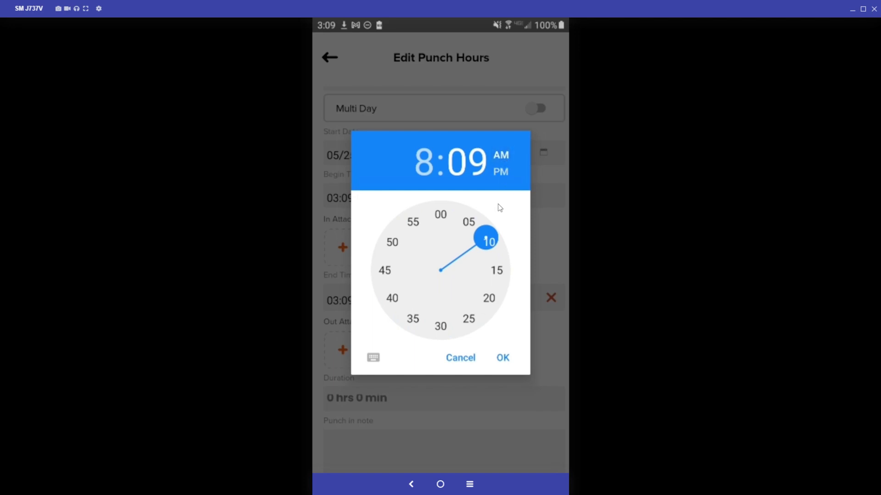
{"action": "left_click", "coordinate": [503, 357]}
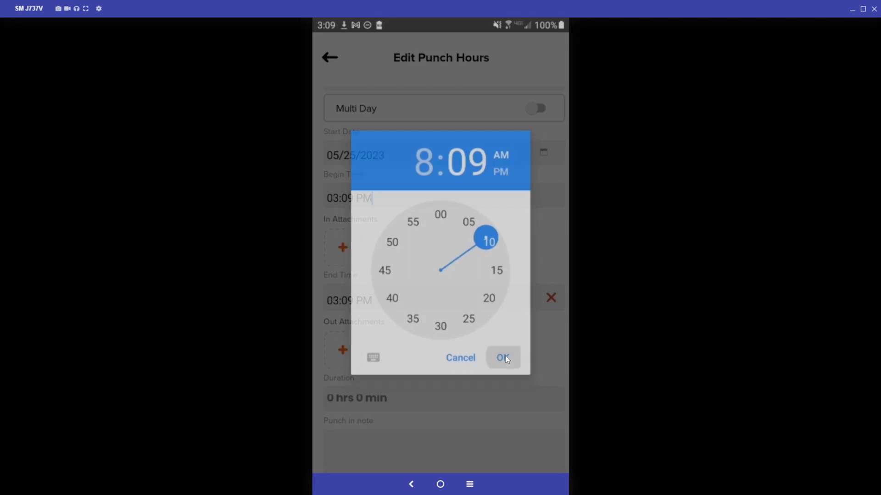
Clear the punch's end time, leaving it as an open punch, and save it to the time card entry.
{"action": "left_click", "coordinate": [368, 301]}
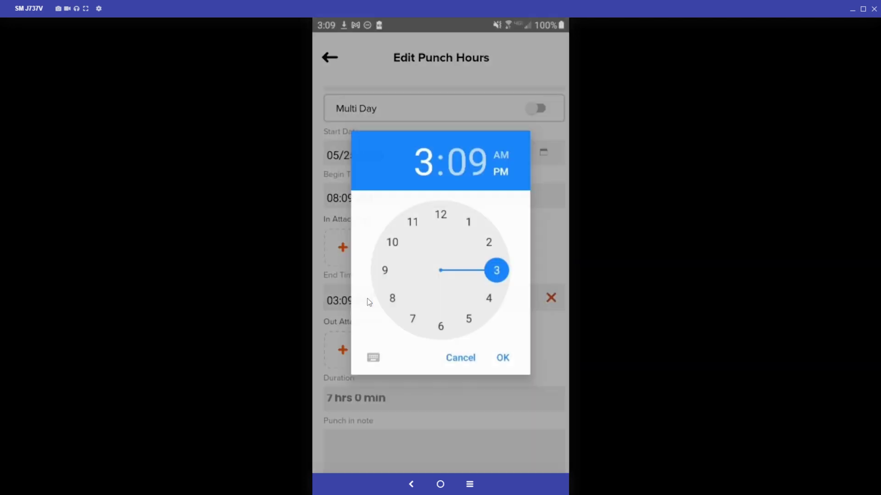
{"action": "left_click", "coordinate": [462, 355]}
{"action": "left_click", "coordinate": [550, 299]}
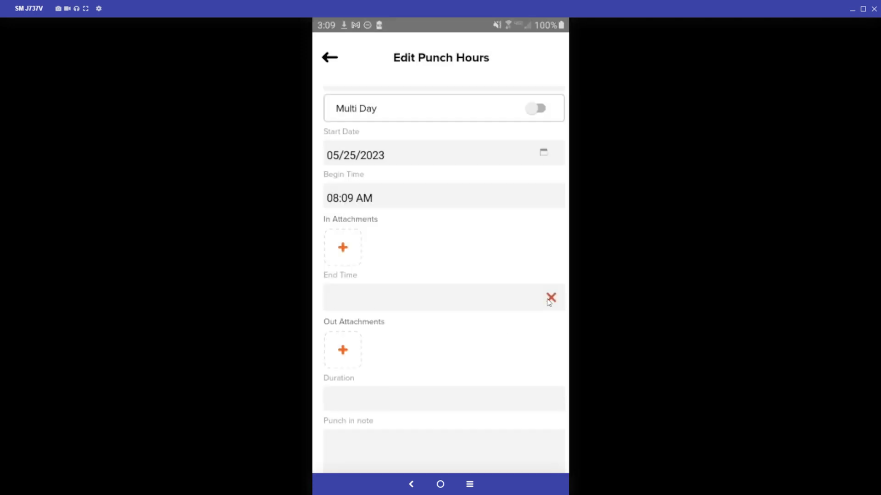
{"action": "scroll", "coordinate": [449, 299], "scroll_direction": "down", "scroll_amount": 2}
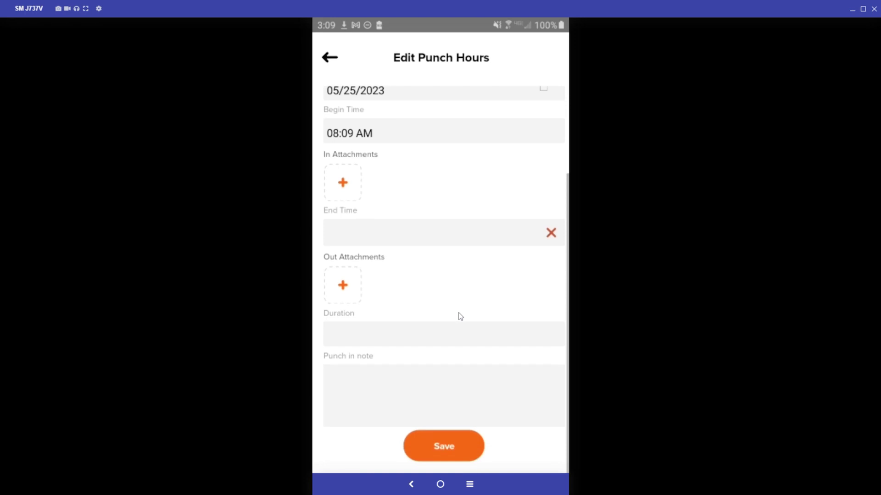
{"action": "left_click", "coordinate": [449, 455]}
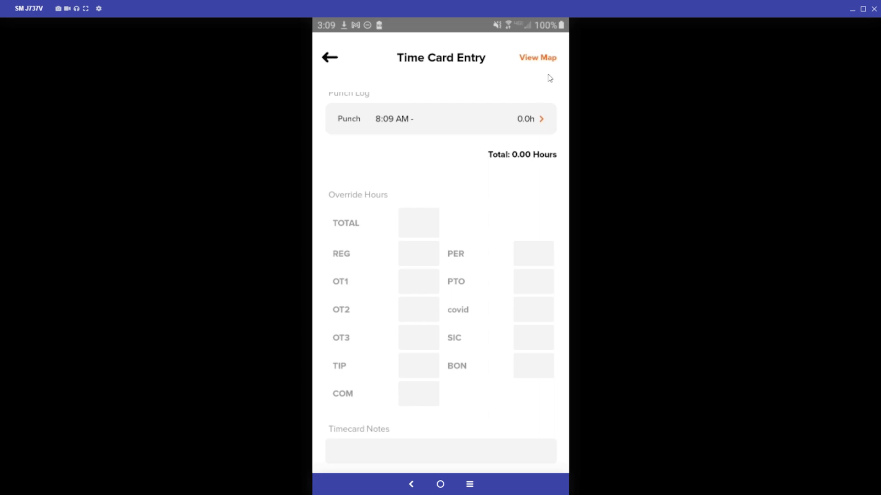
Leave the time card entry and review the pending and approved PTO requests, returning to the PTO overview.
{"action": "left_click", "coordinate": [327, 58]}
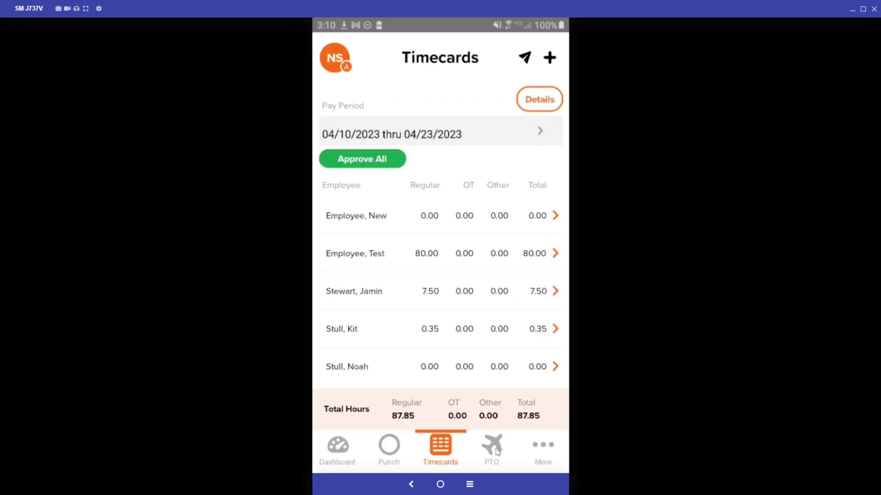
{"action": "left_click", "coordinate": [497, 452]}
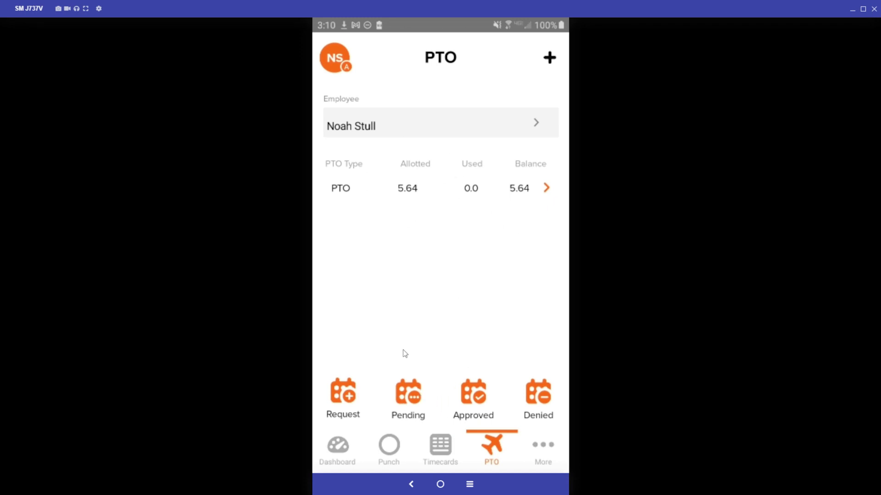
{"action": "left_click", "coordinate": [409, 402]}
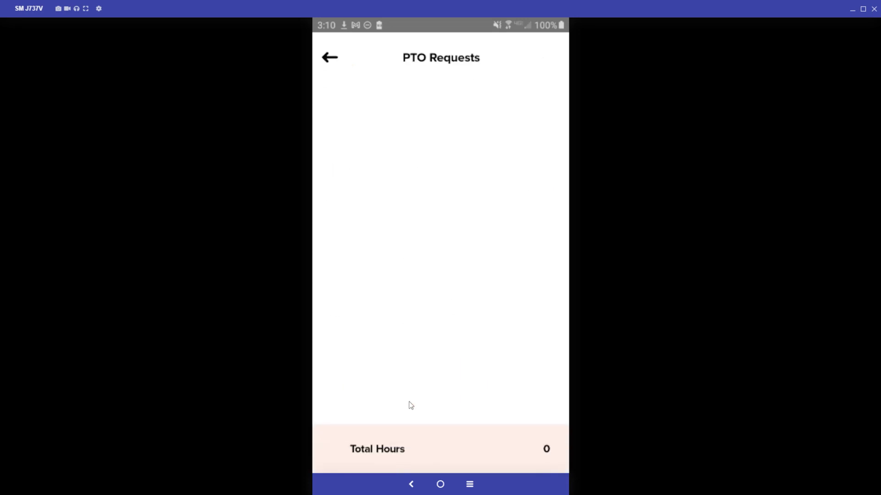
{"action": "left_click", "coordinate": [327, 60]}
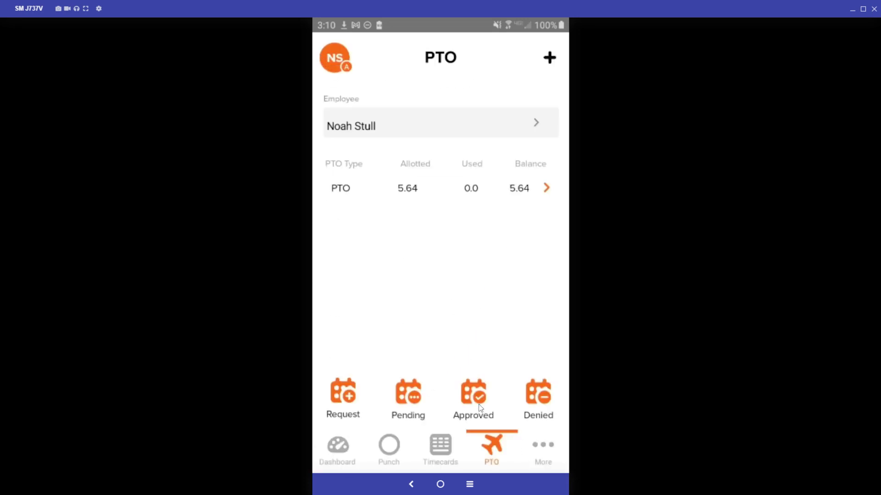
{"action": "left_click", "coordinate": [478, 403]}
{"action": "scroll", "coordinate": [509, 222], "scroll_direction": "down", "scroll_amount": 2}
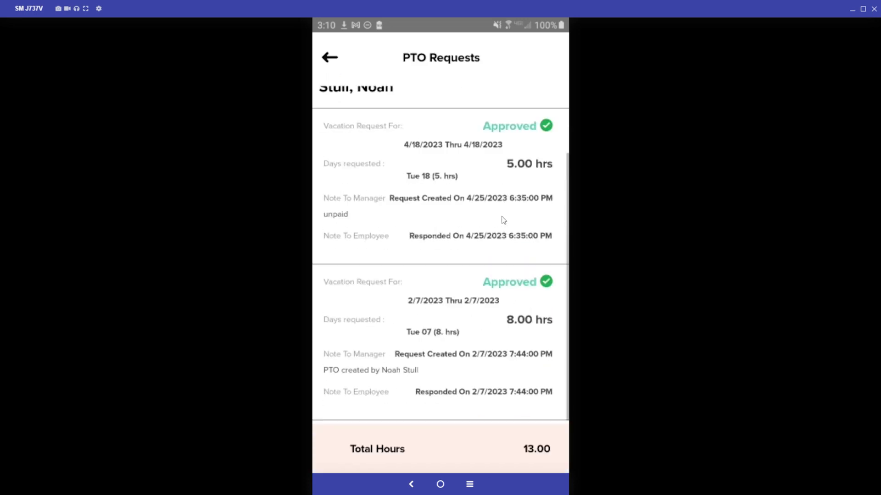
{"action": "left_click", "coordinate": [330, 63]}
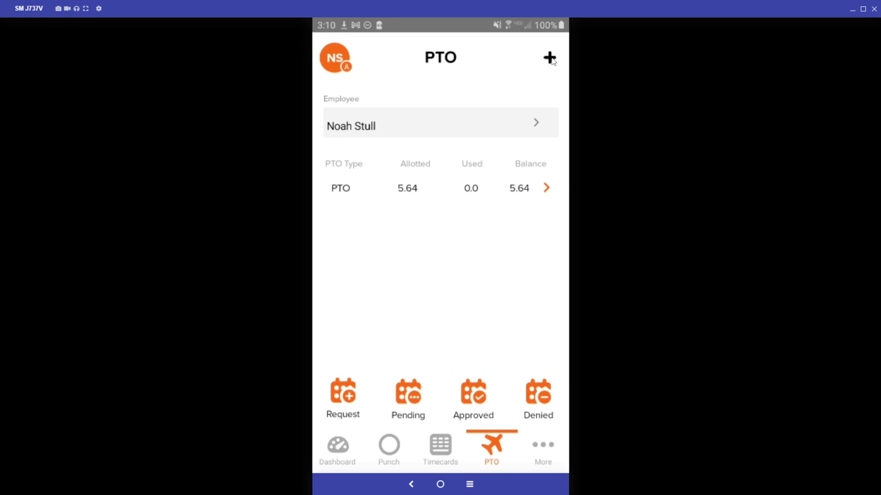
Examine the new PTO request form, including its dates, hours per day and note fields, leaving without submitting it.
{"action": "left_click", "coordinate": [549, 58]}
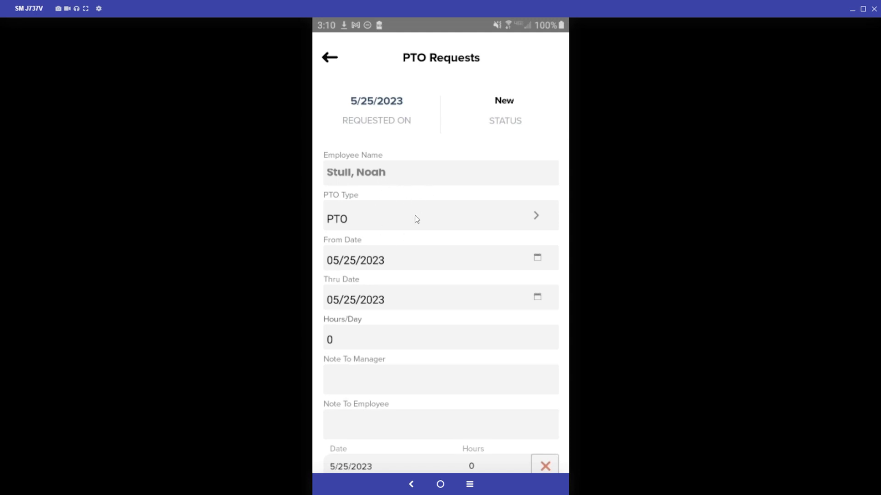
{"action": "scroll", "coordinate": [410, 227], "scroll_direction": "down", "scroll_amount": 3}
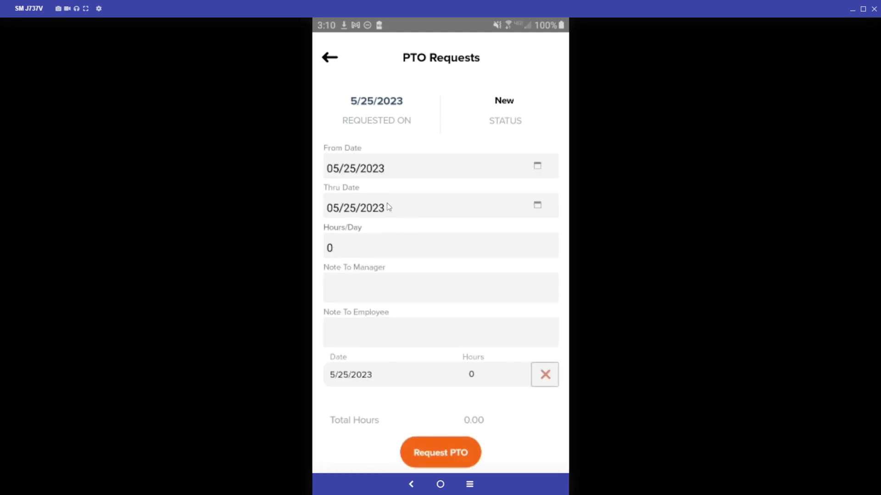
{"action": "left_click", "coordinate": [351, 249]}
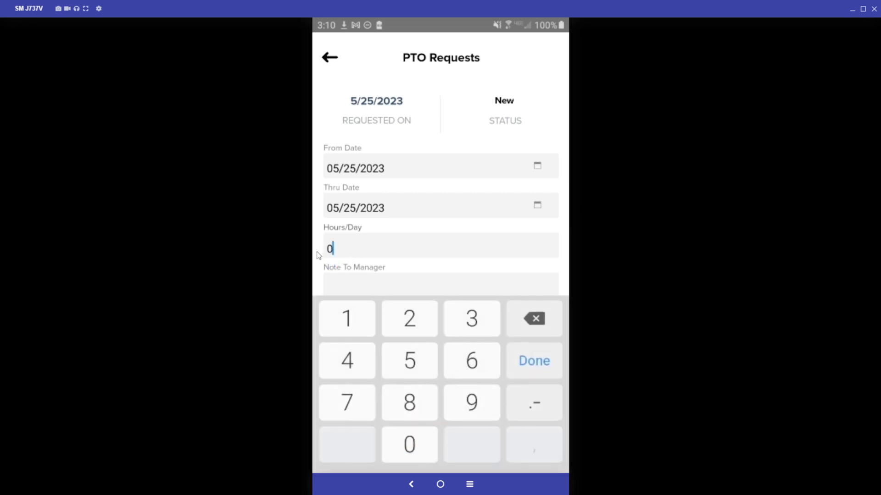
{"action": "left_click", "coordinate": [525, 362]}
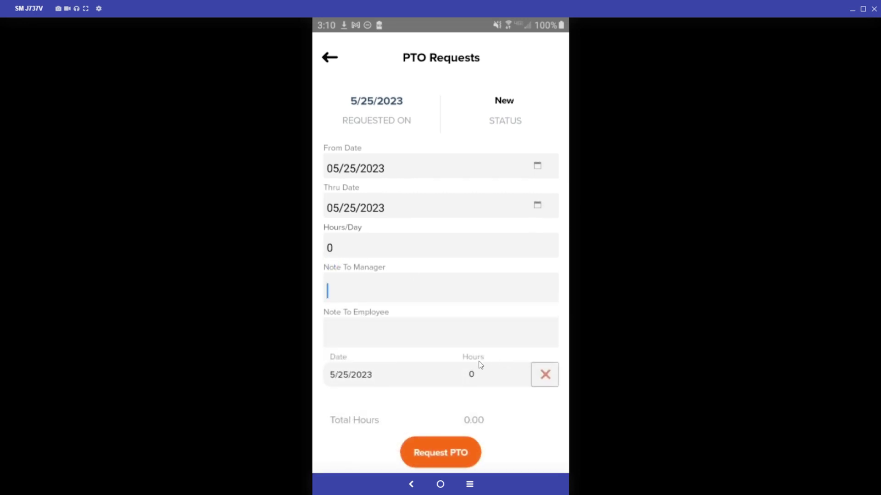
{"action": "left_click", "coordinate": [546, 450]}
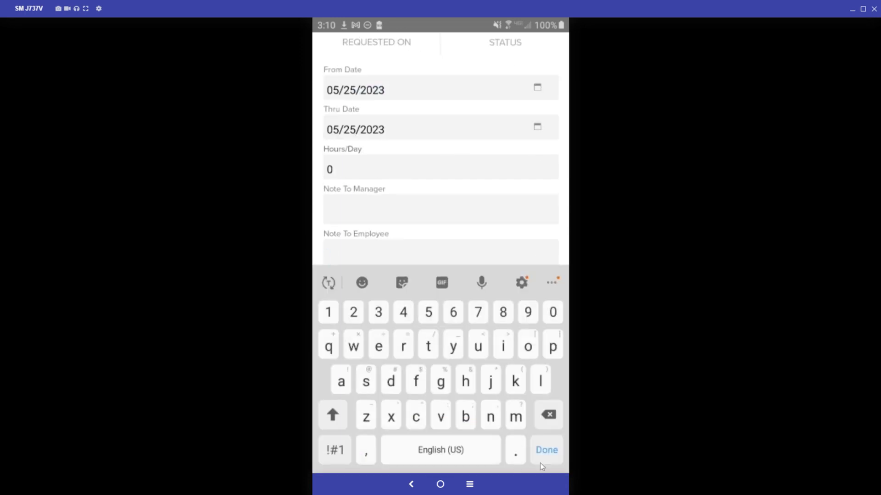
{"action": "left_click", "coordinate": [550, 461]}
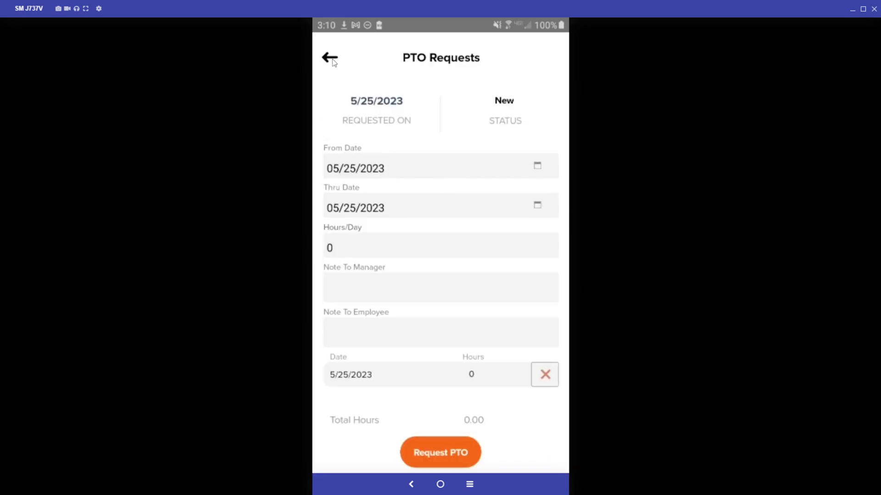
{"action": "scroll", "coordinate": [332, 61], "scroll_direction": "up", "scroll_amount": 2}
Look over the additional features and view the Who's In list of employees.
{"action": "left_click", "coordinate": [544, 451]}
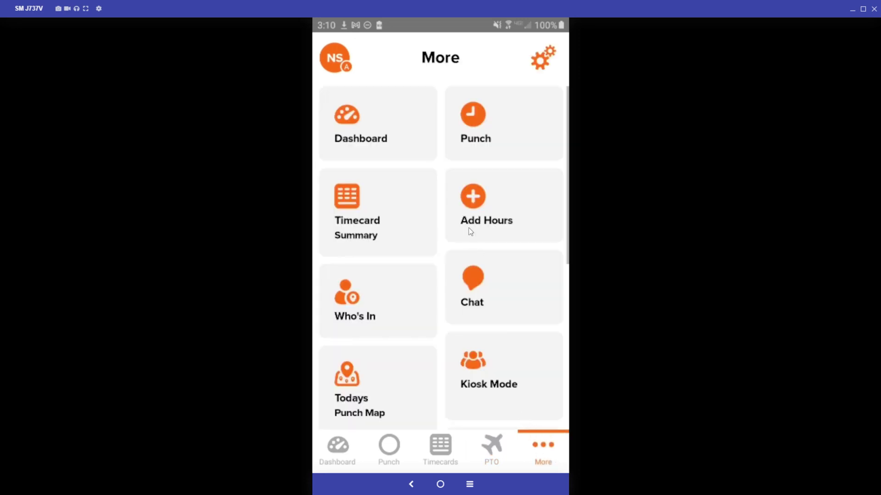
{"action": "scroll", "coordinate": [455, 191], "scroll_direction": "down", "scroll_amount": 3}
{"action": "scroll", "coordinate": [459, 190], "scroll_direction": "up", "scroll_amount": 3}
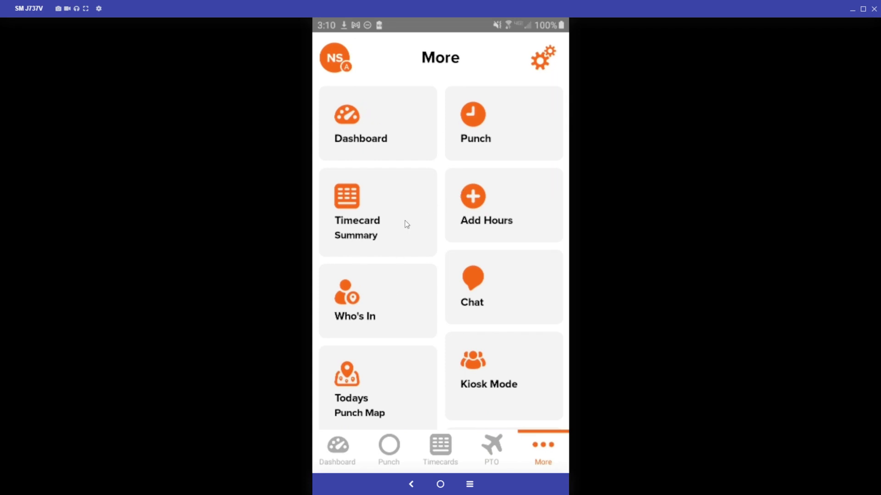
{"action": "left_click", "coordinate": [399, 308]}
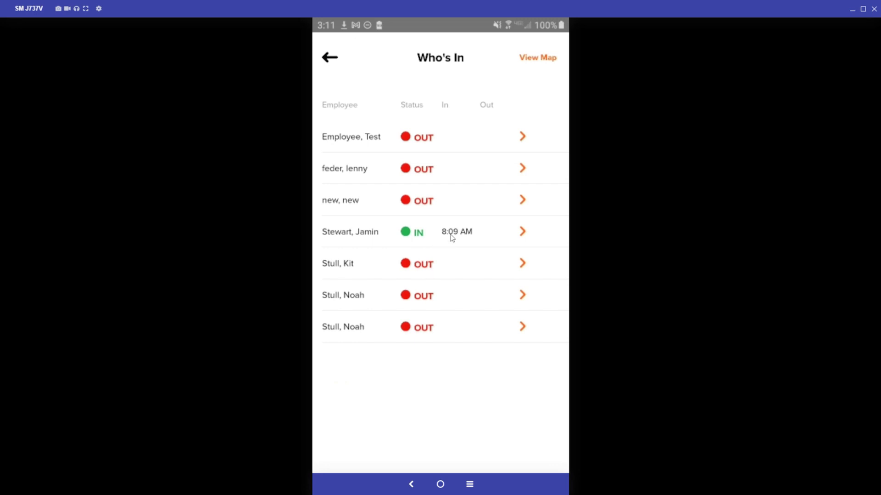
Punch in the second employee on the Who's In list with the time 08:11 AM, returning to the additional features.
{"action": "left_click", "coordinate": [495, 176]}
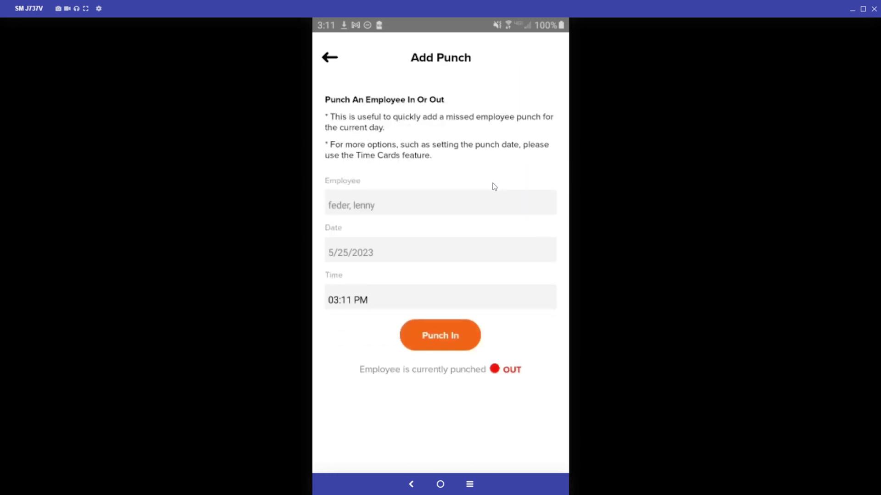
{"action": "left_click", "coordinate": [398, 299]}
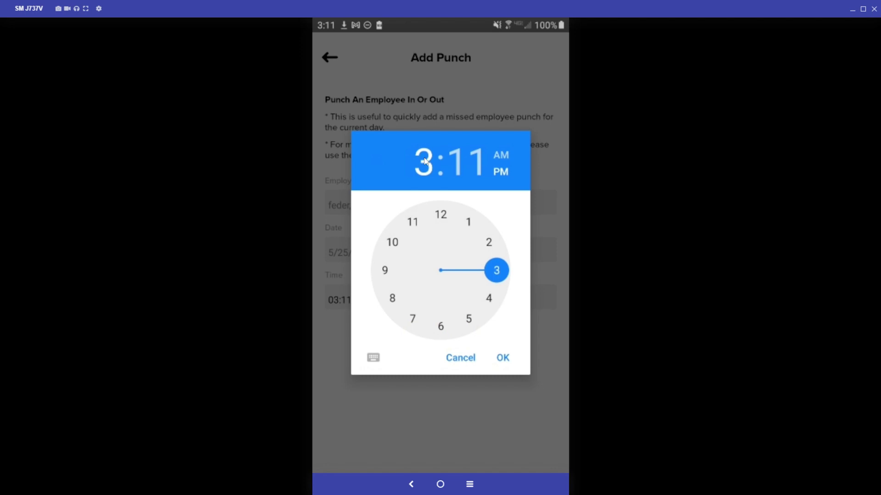
{"action": "left_click_drag", "start_coordinate": [496, 273], "coordinate": [393, 299]}
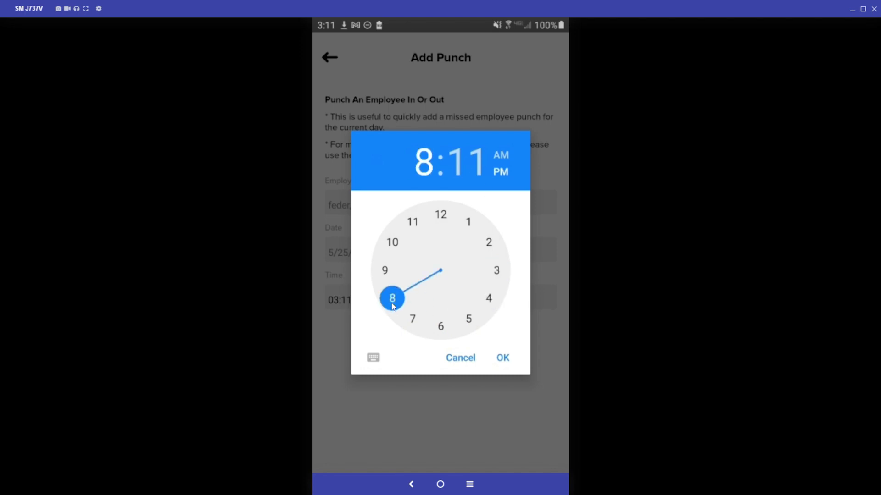
{"action": "left_click", "coordinate": [503, 358]}
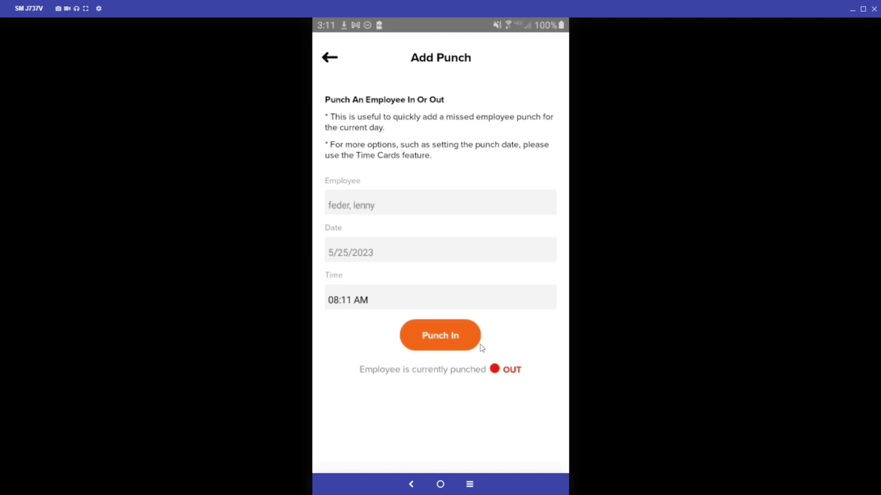
{"action": "left_click", "coordinate": [438, 344]}
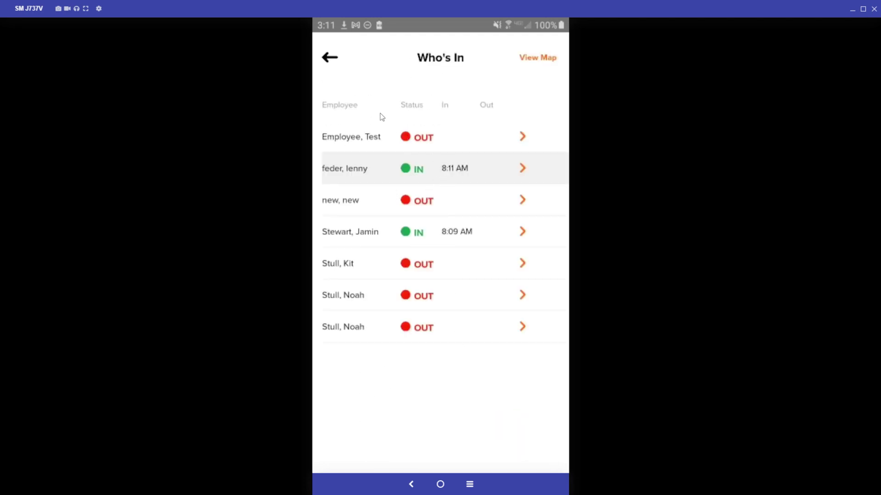
{"action": "left_click", "coordinate": [341, 62]}
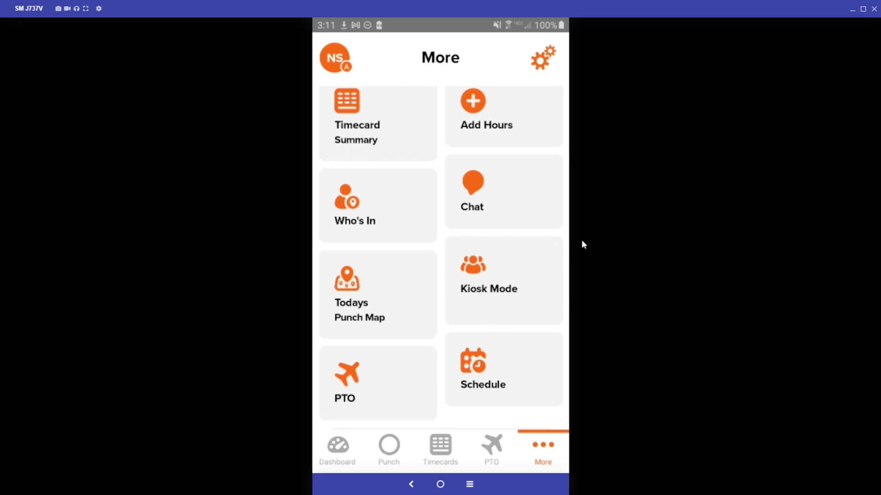
Enter kiosk mode for multi-employee punching on this device, confirming the request, and return to the additional features.
{"action": "left_click", "coordinate": [488, 284]}
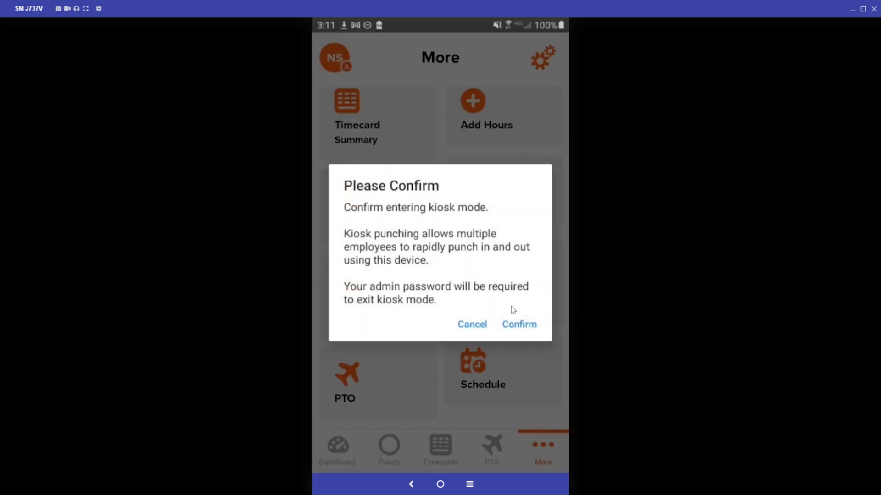
{"action": "left_click", "coordinate": [527, 324]}
{"action": "left_click", "coordinate": [400, 230]}
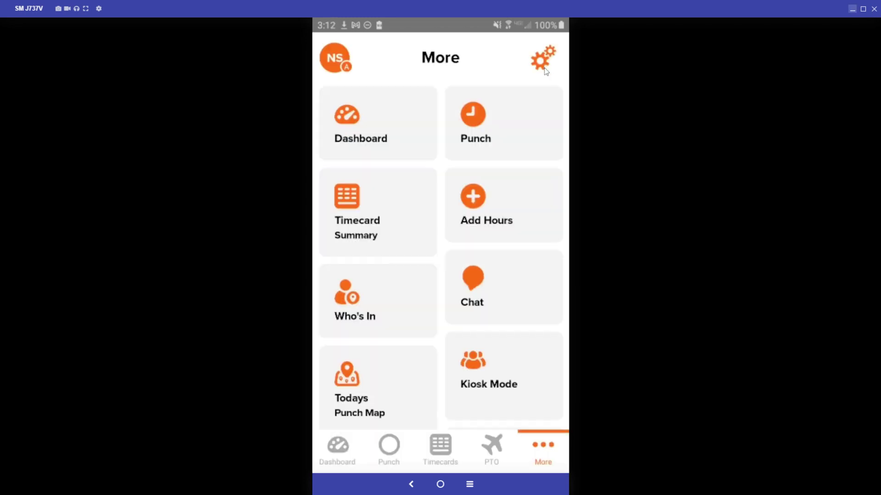
Examine the account settings, including time zone, pay period and punch rounding, returning to the settings list without changes.
{"action": "left_click", "coordinate": [550, 59]}
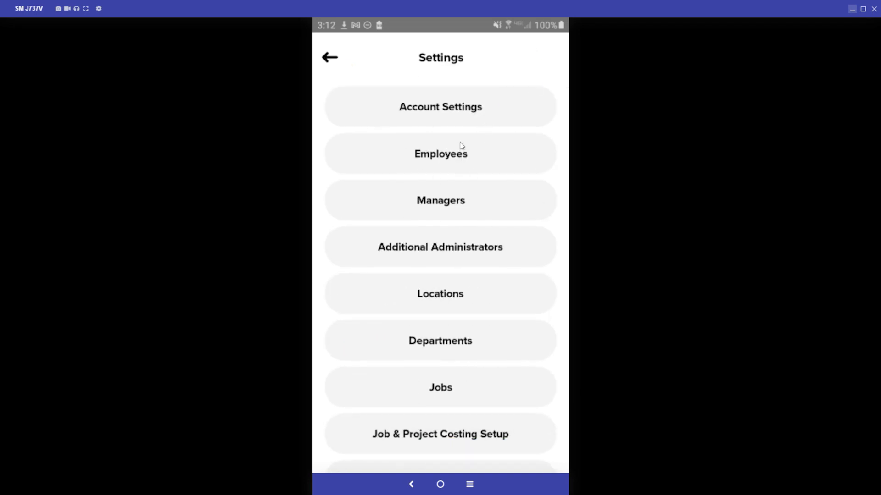
{"action": "left_click", "coordinate": [439, 120]}
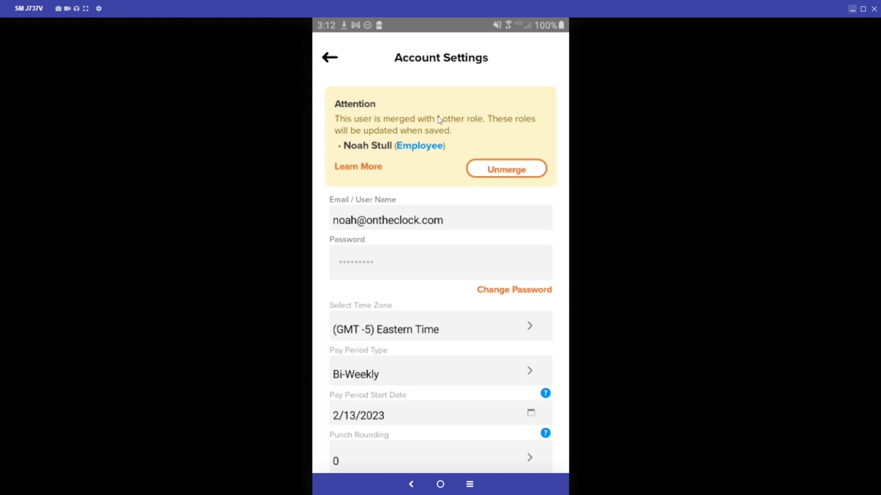
{"action": "scroll", "coordinate": [426, 216], "scroll_direction": "down", "scroll_amount": 2}
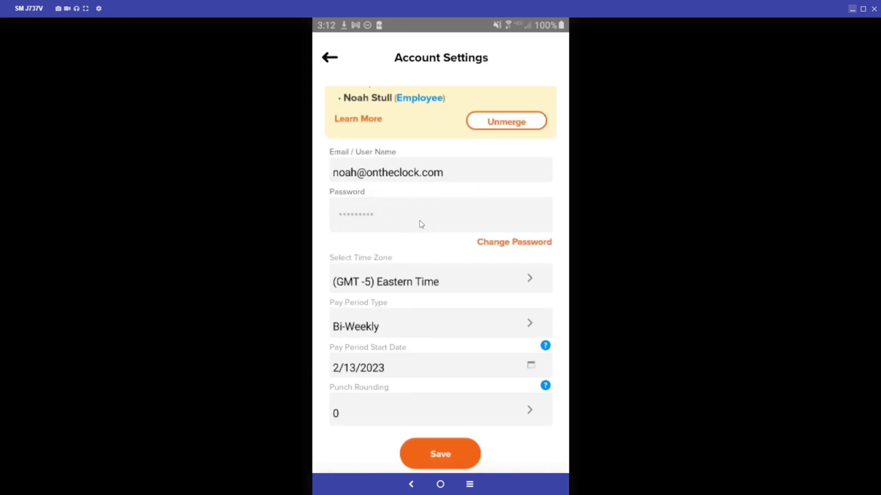
{"action": "scroll", "coordinate": [419, 243], "scroll_direction": "down", "scroll_amount": 1}
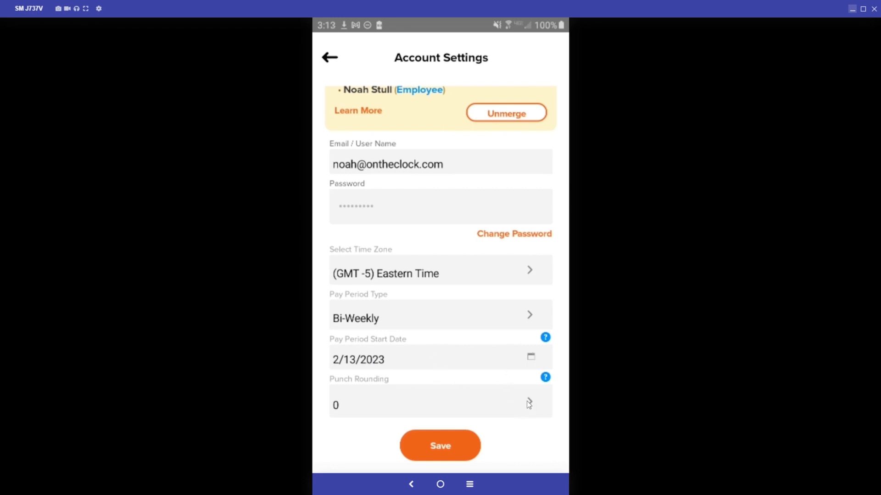
{"action": "left_click", "coordinate": [330, 58]}
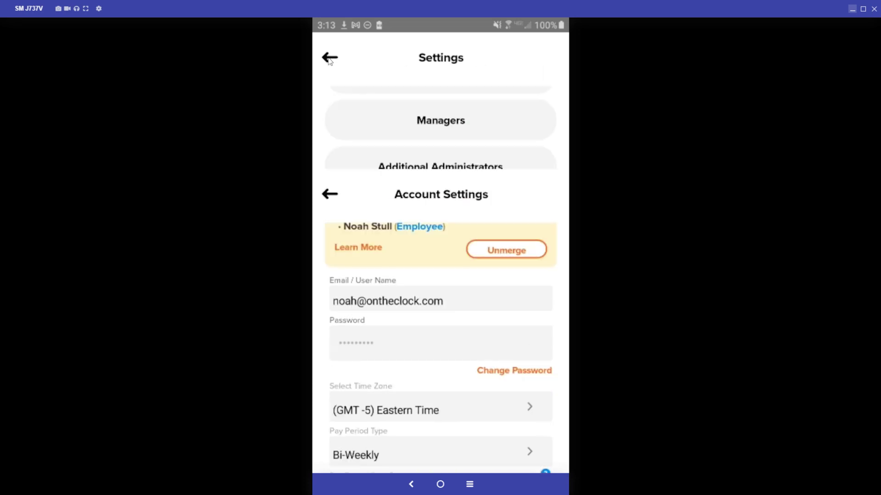
{"action": "scroll", "coordinate": [456, 182], "scroll_direction": "up", "scroll_amount": 3}
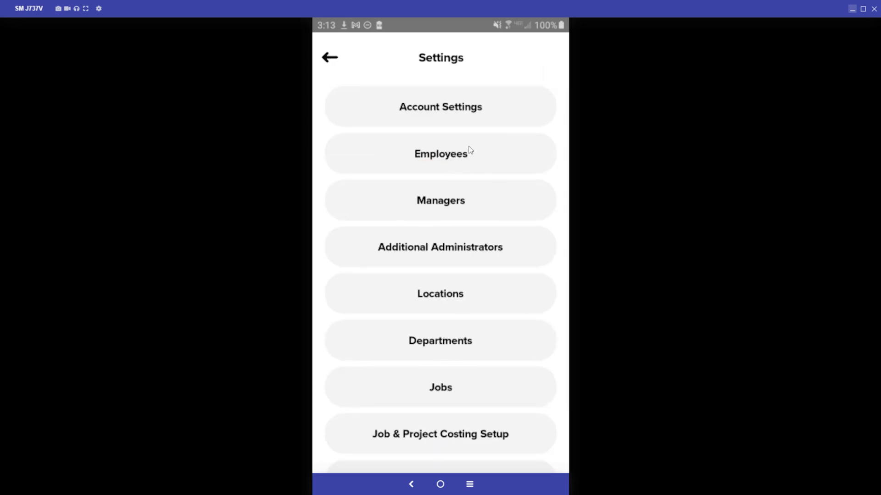
Open the form for adding one employee and examine its general settings and additional options such as department, time zone and manager.
{"action": "left_click", "coordinate": [467, 167]}
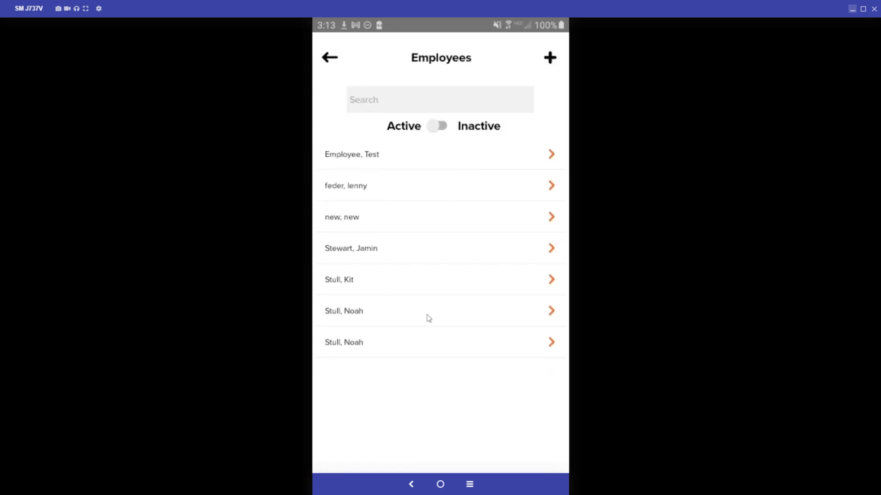
{"action": "left_click", "coordinate": [550, 58]}
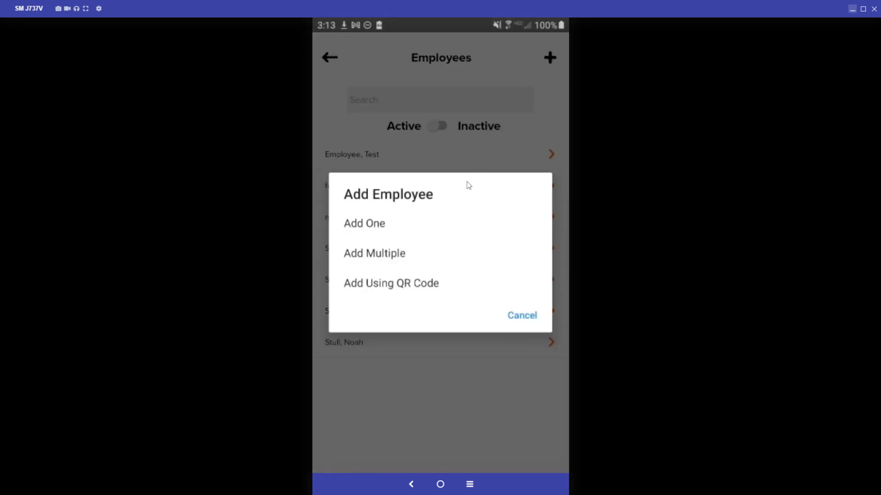
{"action": "left_click", "coordinate": [364, 227]}
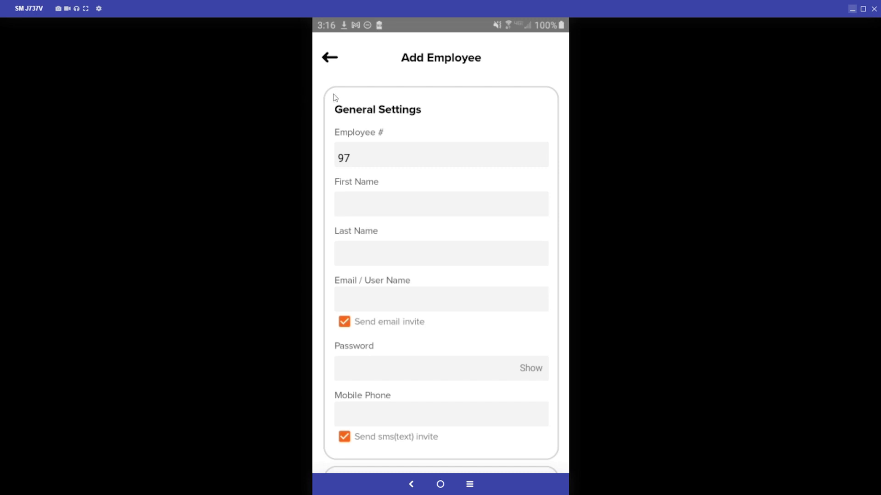
{"action": "scroll", "coordinate": [445, 147], "scroll_direction": "down", "scroll_amount": 2}
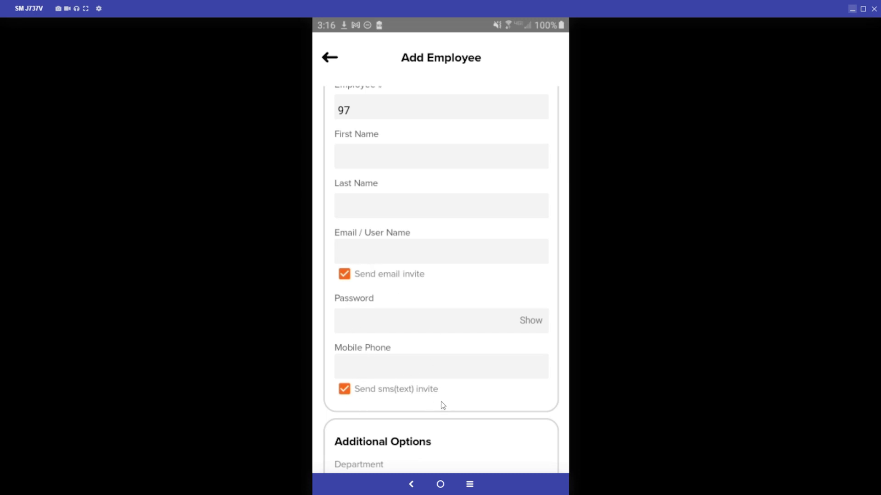
{"action": "scroll", "coordinate": [477, 350], "scroll_direction": "down", "scroll_amount": 5}
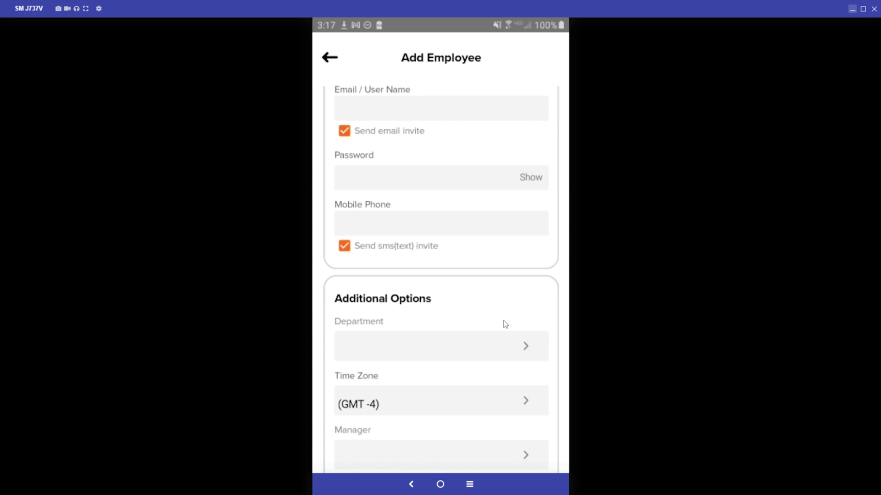
{"action": "scroll", "coordinate": [458, 263], "scroll_direction": "down", "scroll_amount": 3}
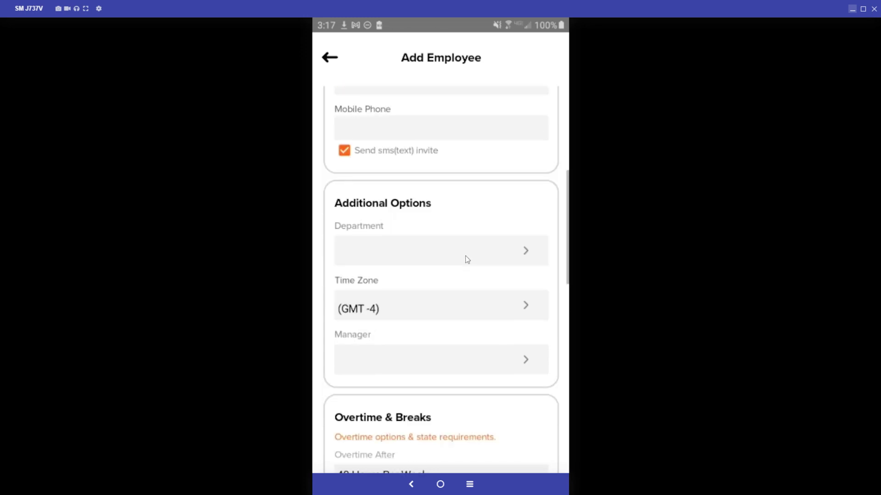
{"action": "scroll", "coordinate": [472, 258], "scroll_direction": "down", "scroll_amount": 2}
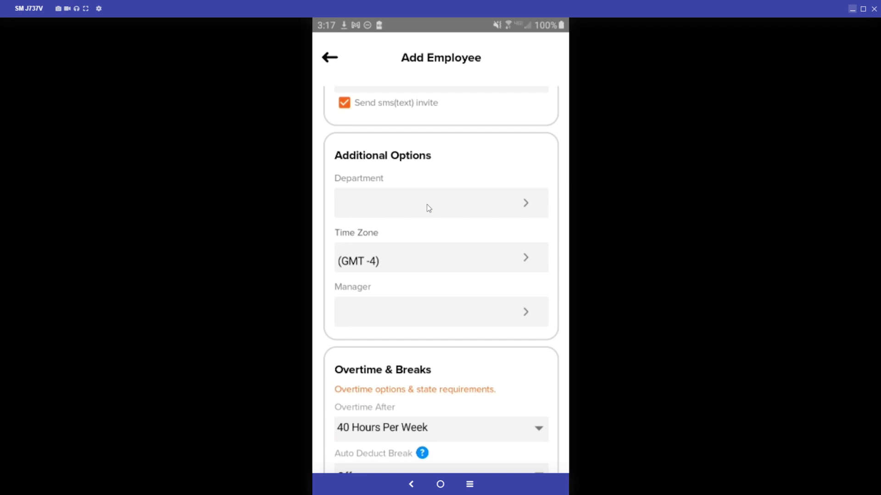
{"action": "scroll", "coordinate": [433, 275], "scroll_direction": "down", "scroll_amount": 1}
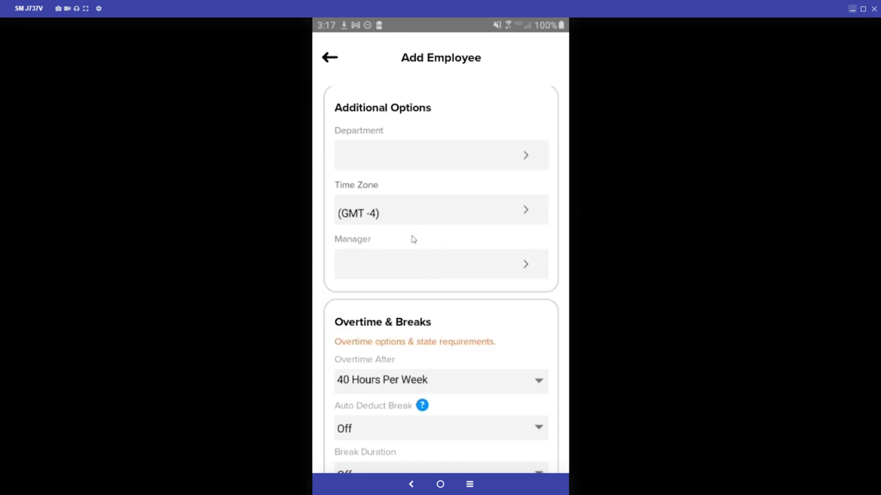
Review the new employee's overtime, break, job costing, mobile GPS and punch message options, returning to the settings list.
{"action": "scroll", "coordinate": [379, 266], "scroll_direction": "down", "scroll_amount": 1}
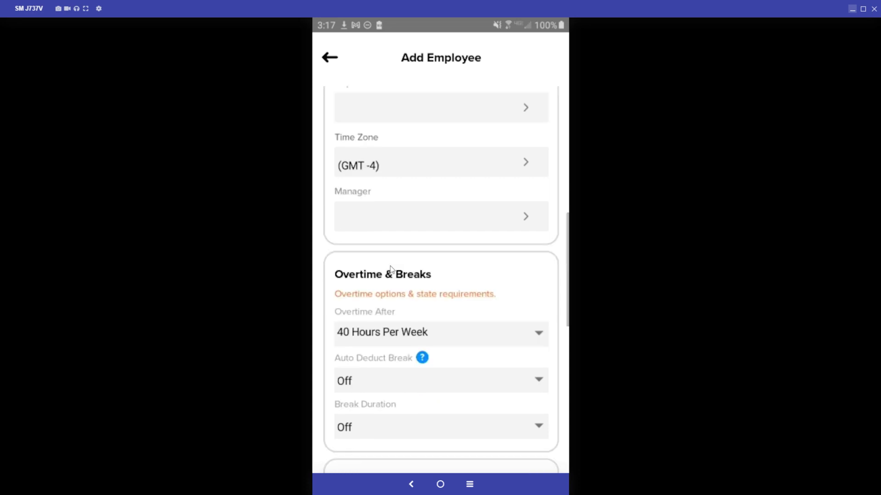
{"action": "scroll", "coordinate": [419, 224], "scroll_direction": "down", "scroll_amount": 3}
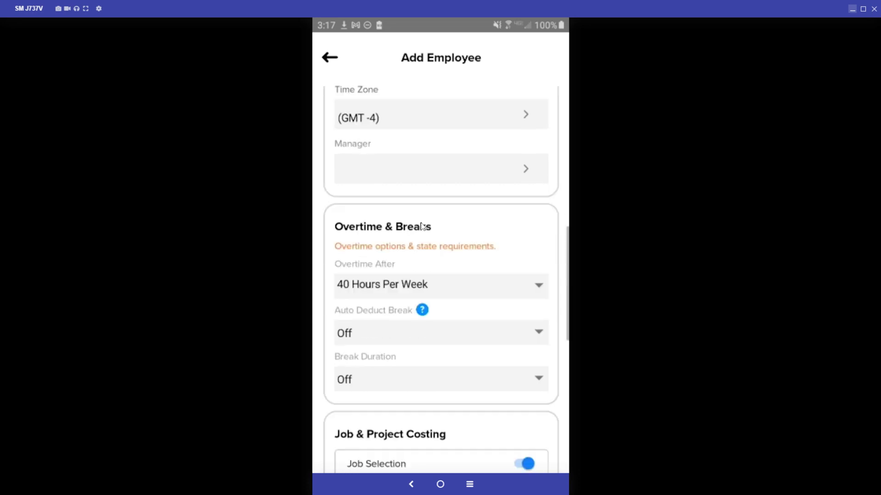
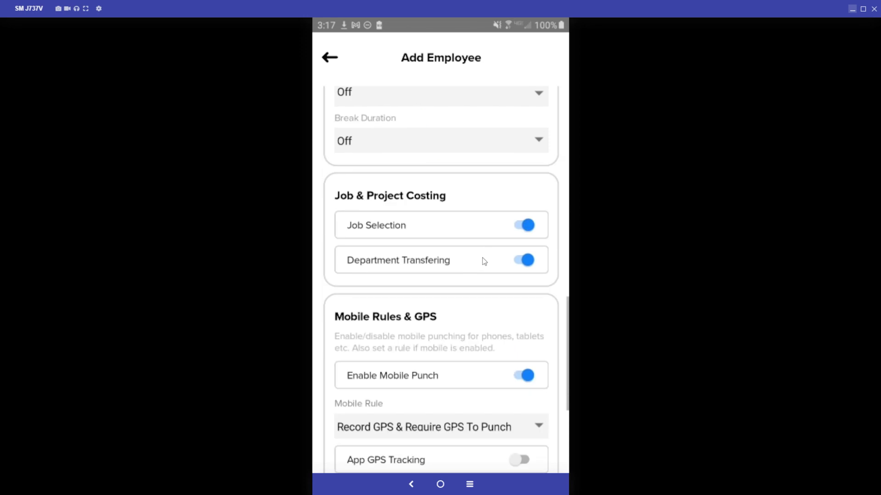
{"action": "scroll", "coordinate": [475, 195], "scroll_direction": "down", "scroll_amount": 2}
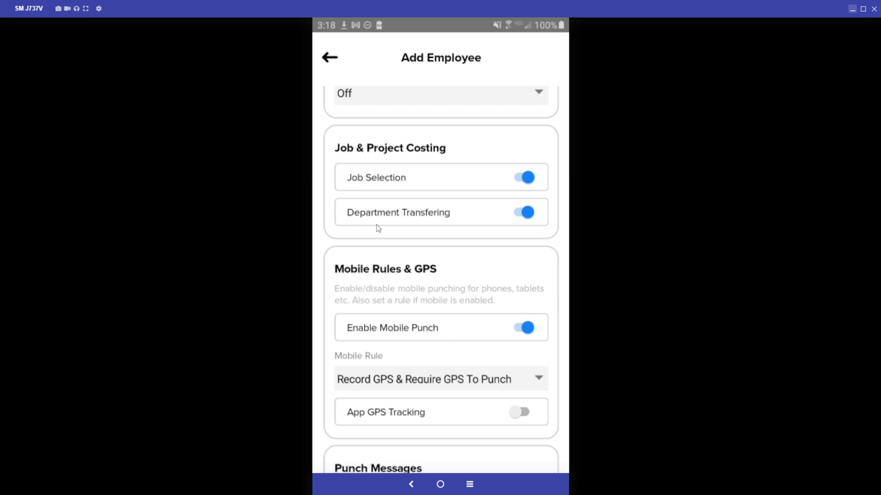
{"action": "scroll", "coordinate": [462, 240], "scroll_direction": "down", "scroll_amount": 3}
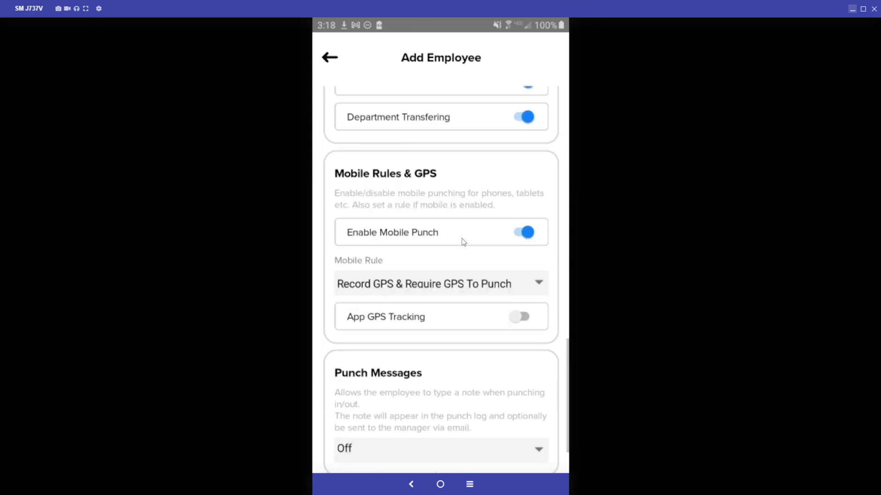
{"action": "scroll", "coordinate": [464, 240], "scroll_direction": "down", "scroll_amount": 2}
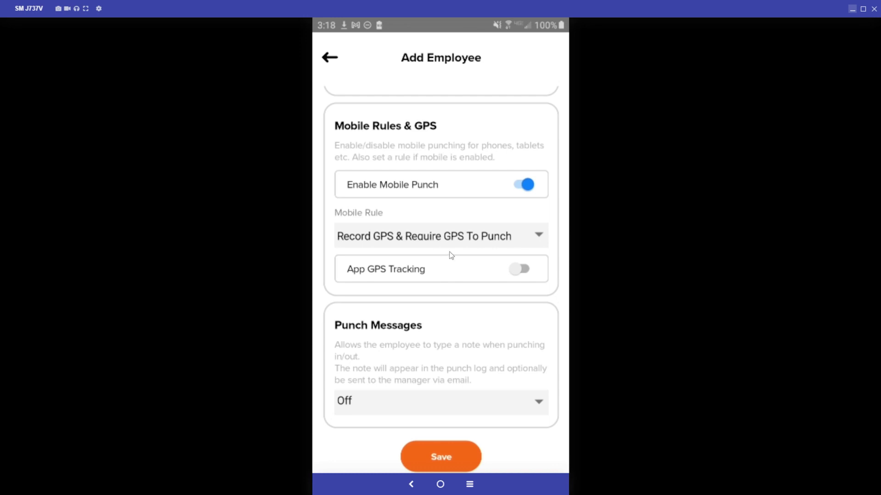
{"action": "scroll", "coordinate": [455, 262], "scroll_direction": "down", "scroll_amount": 1}
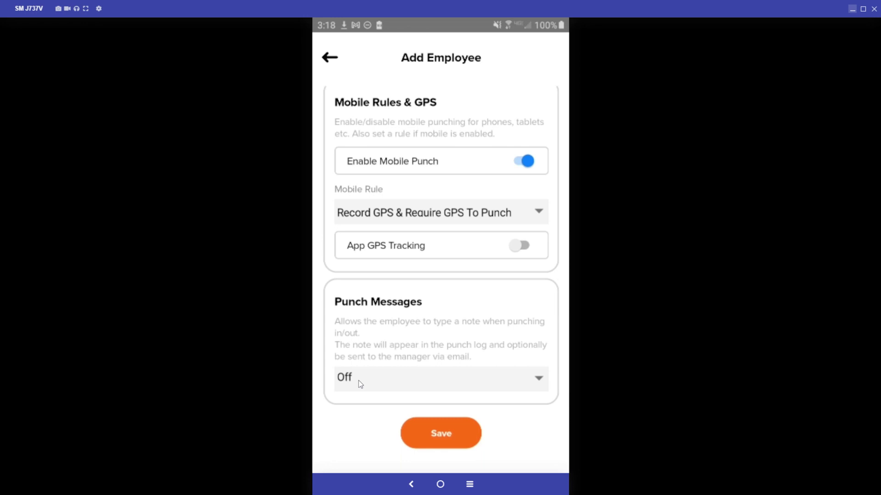
{"action": "left_click", "coordinate": [435, 437]}
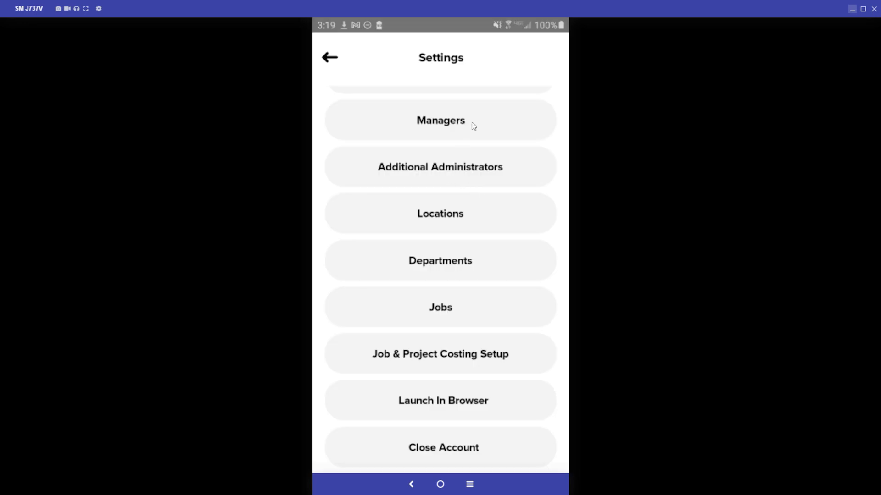
View the form for adding a manager, including its invite and permission options, and return to the settings list.
{"action": "left_click", "coordinate": [473, 125]}
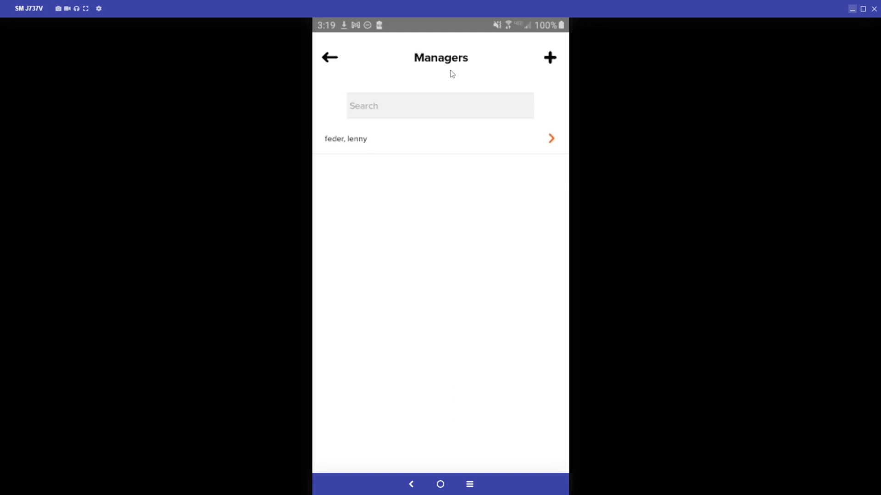
{"action": "left_click", "coordinate": [548, 62]}
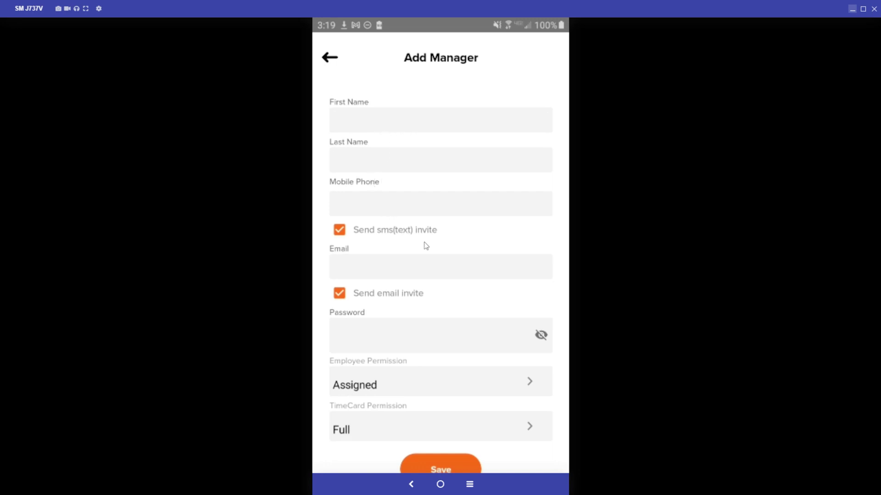
{"action": "scroll", "coordinate": [436, 253], "scroll_direction": "down", "scroll_amount": 1}
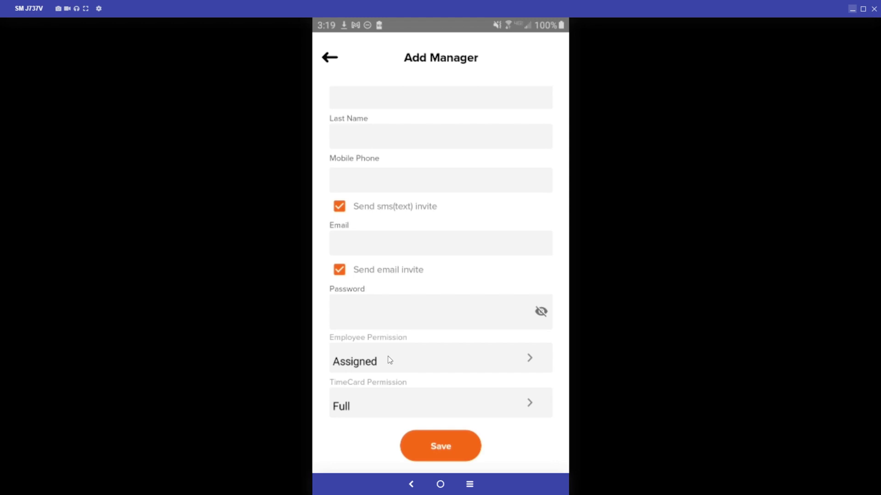
{"action": "left_click", "coordinate": [330, 58]}
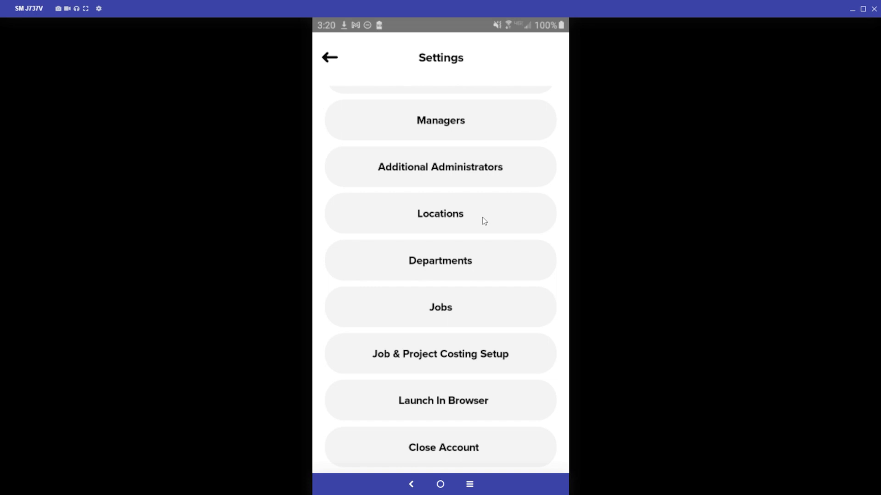
Start a new location named "location" and enable its mobile GPS punch location.
{"action": "left_click", "coordinate": [483, 218]}
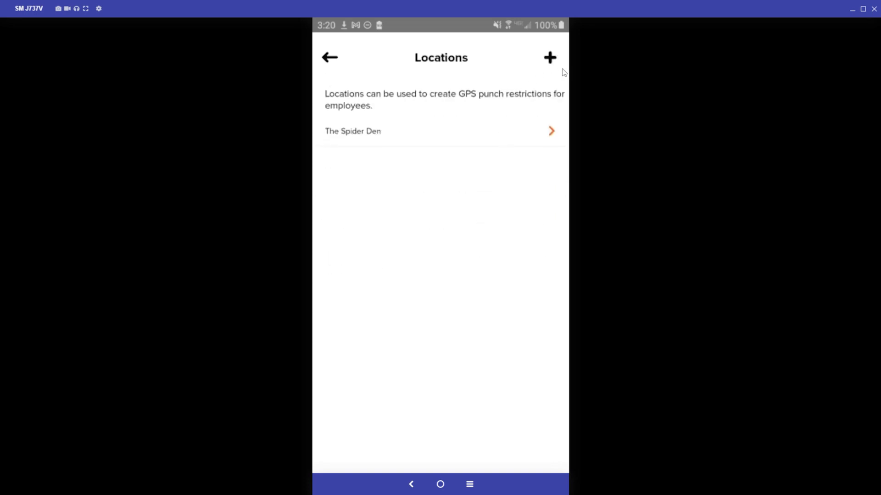
{"action": "left_click", "coordinate": [551, 58]}
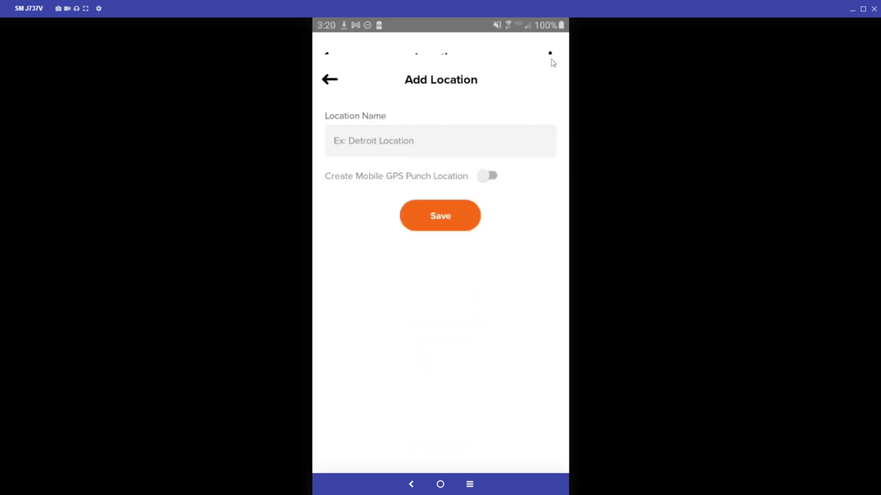
{"action": "left_click", "coordinate": [408, 123]}
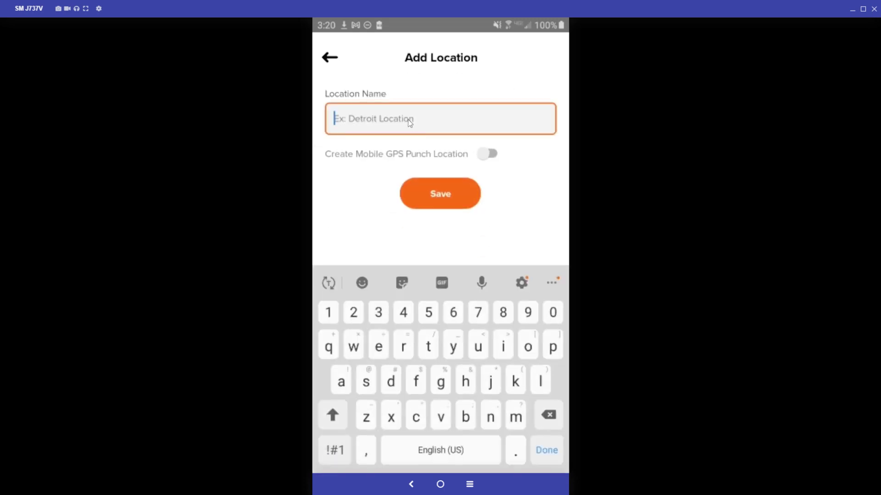
{"action": "type", "text": "location"}
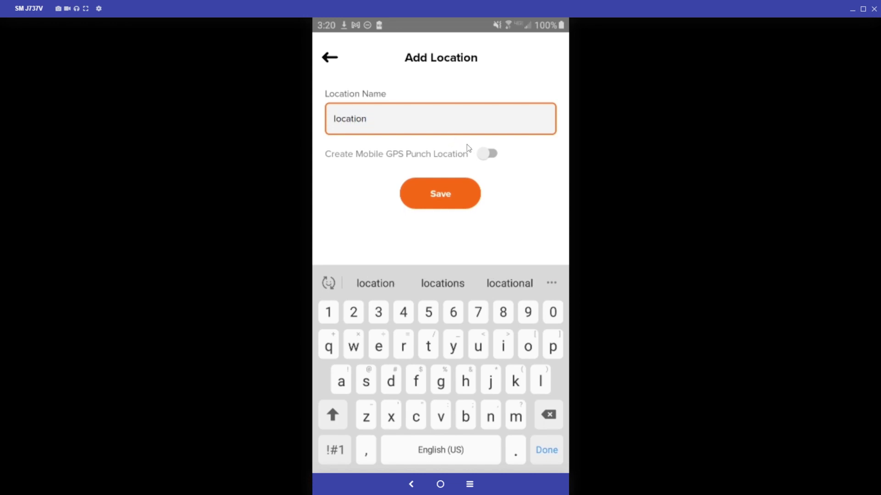
{"action": "left_click", "coordinate": [547, 452]}
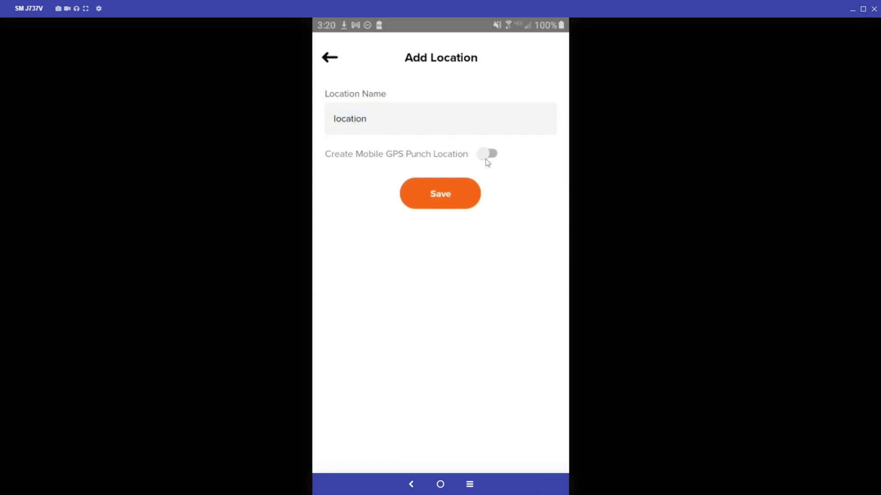
{"action": "left_click", "coordinate": [487, 156]}
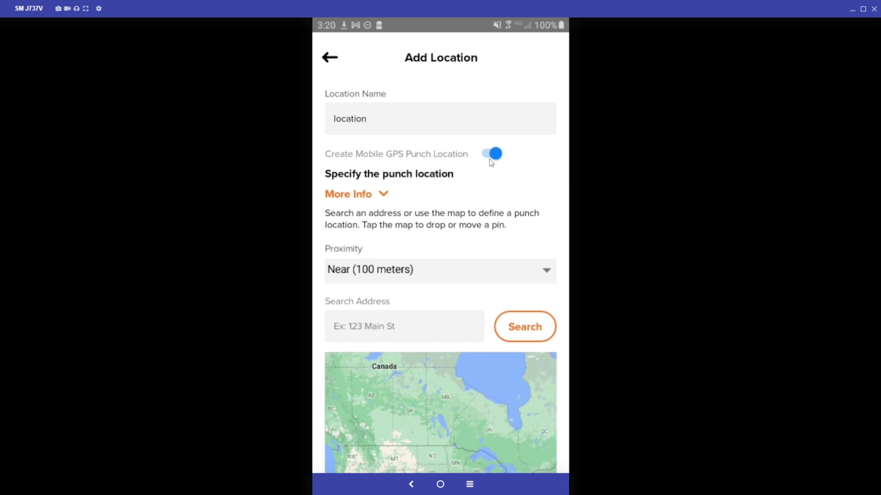
Drop a punch location pin on the map, move it to Birch St and N 8th St, and leave the location form.
{"action": "scroll", "coordinate": [490, 170], "scroll_direction": "down", "scroll_amount": 3}
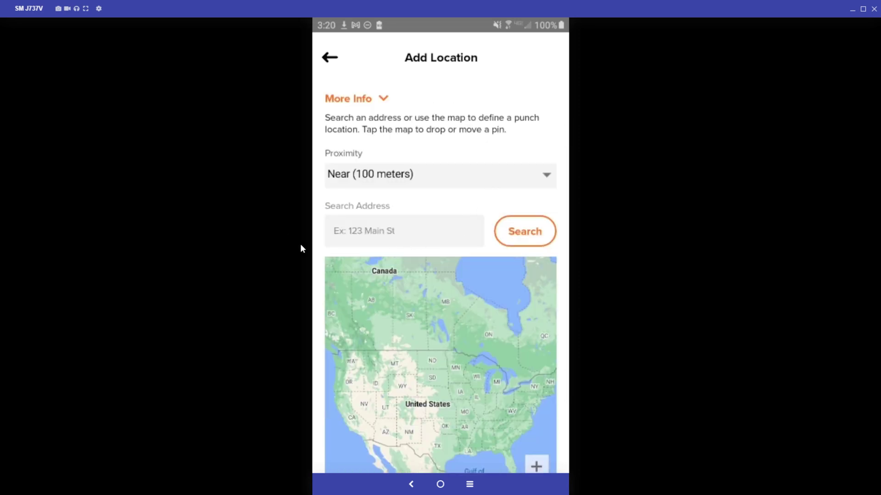
{"action": "left_click", "coordinate": [497, 384]}
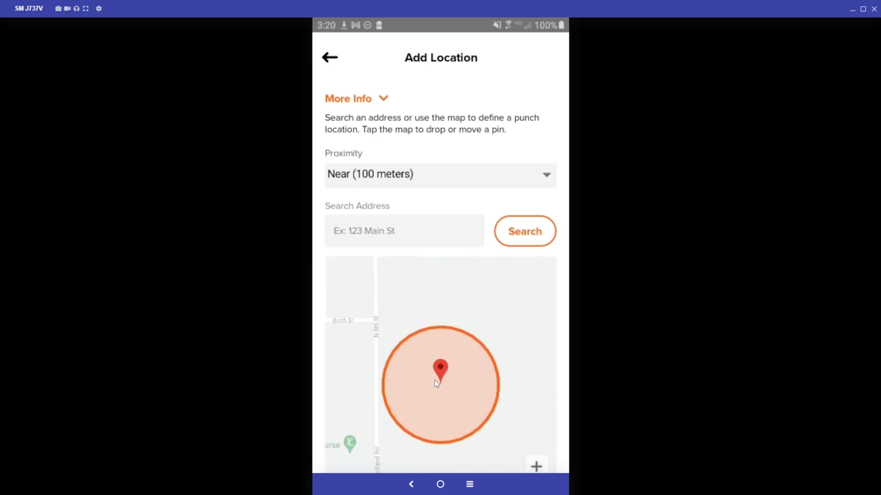
{"action": "left_click_drag", "start_coordinate": [438, 383], "coordinate": [462, 362]}
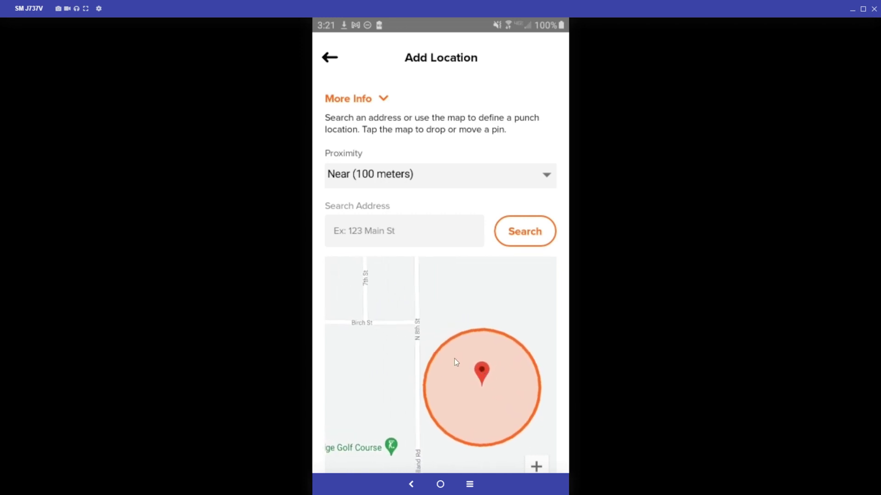
{"action": "left_click", "coordinate": [426, 328]}
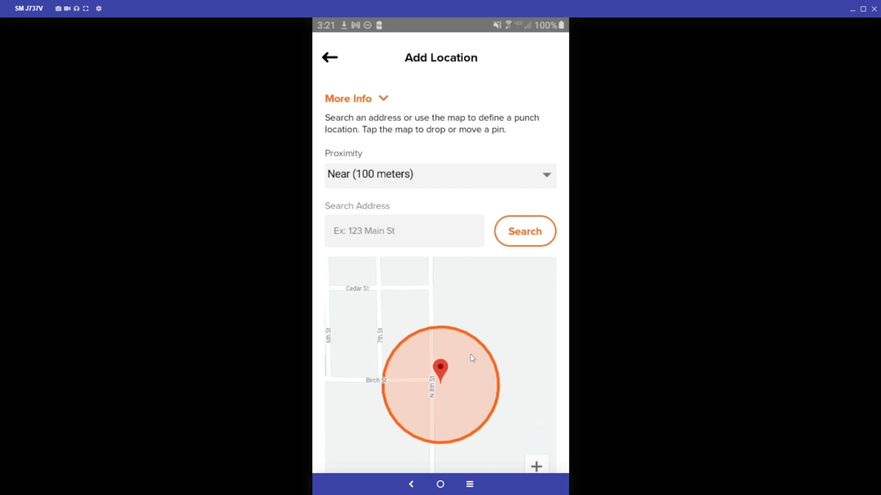
{"action": "scroll", "coordinate": [534, 306], "scroll_direction": "down", "scroll_amount": 5}
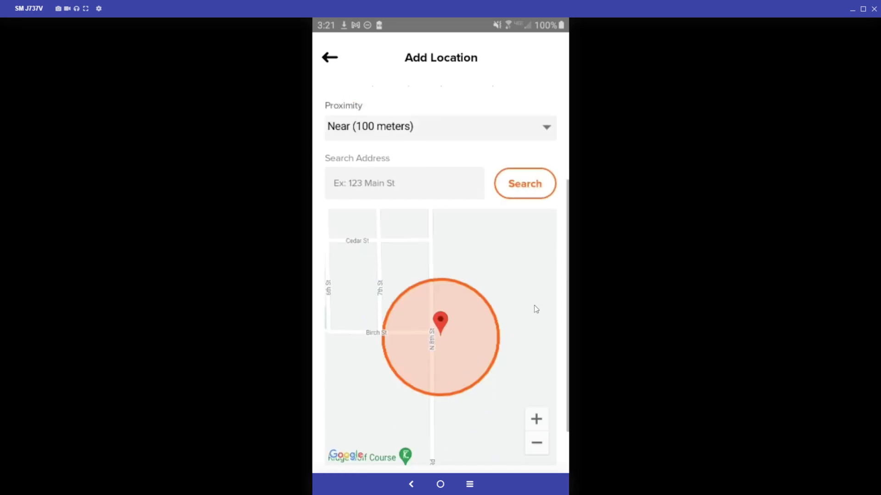
{"action": "left_click", "coordinate": [330, 58]}
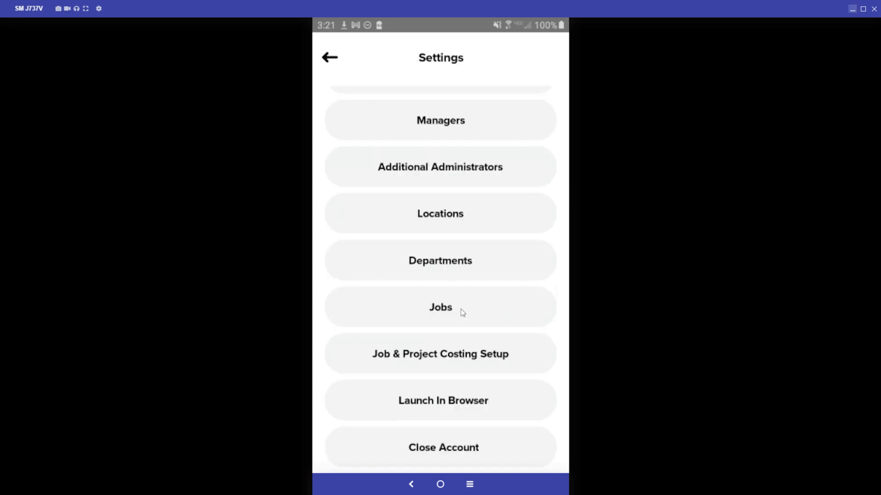
Add and save a job named "Job 2", leaving the settings for the additional features.
{"action": "left_click", "coordinate": [465, 306]}
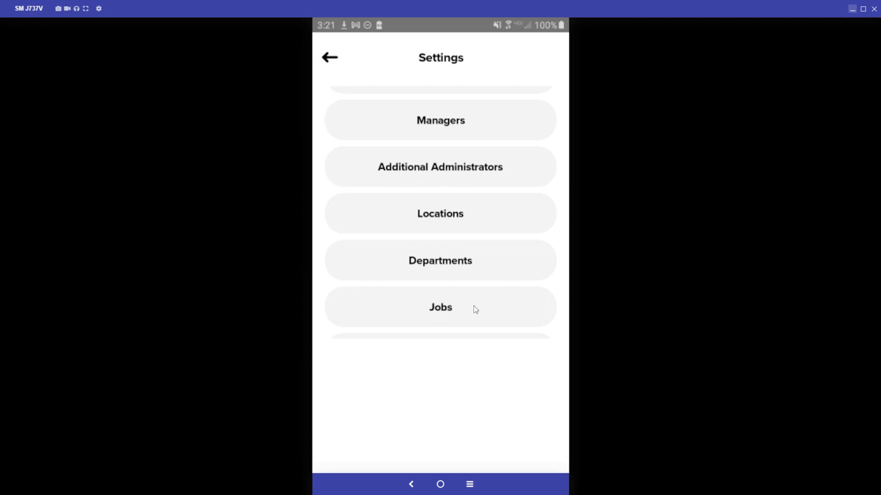
{"action": "left_click", "coordinate": [551, 57]}
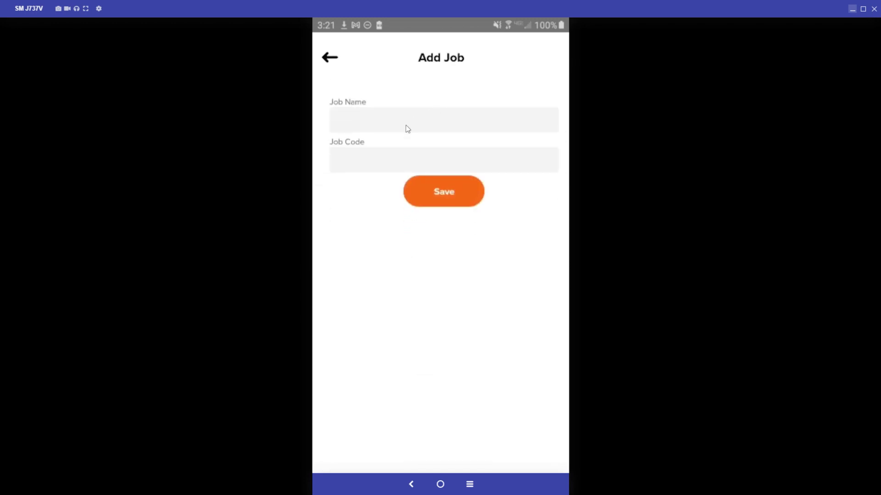
{"action": "left_click", "coordinate": [405, 125]}
{"action": "type", "text": "Job 2"}
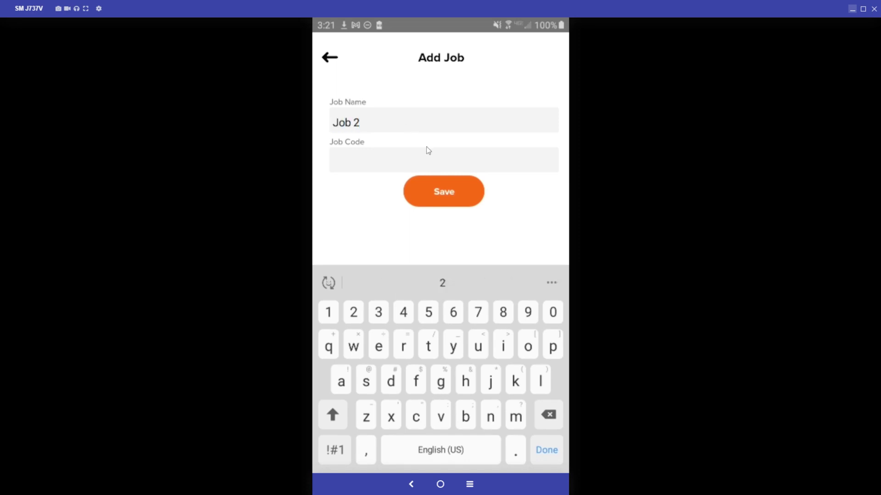
{"action": "left_click", "coordinate": [437, 191]}
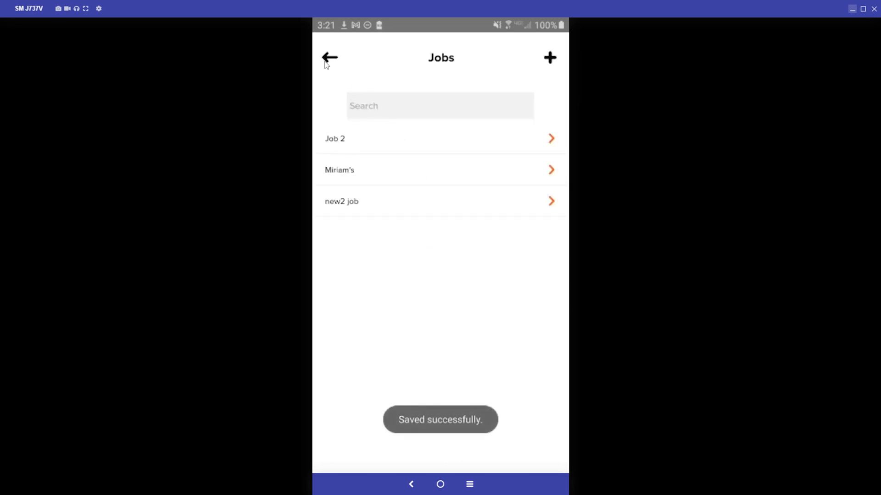
{"action": "left_click", "coordinate": [328, 59]}
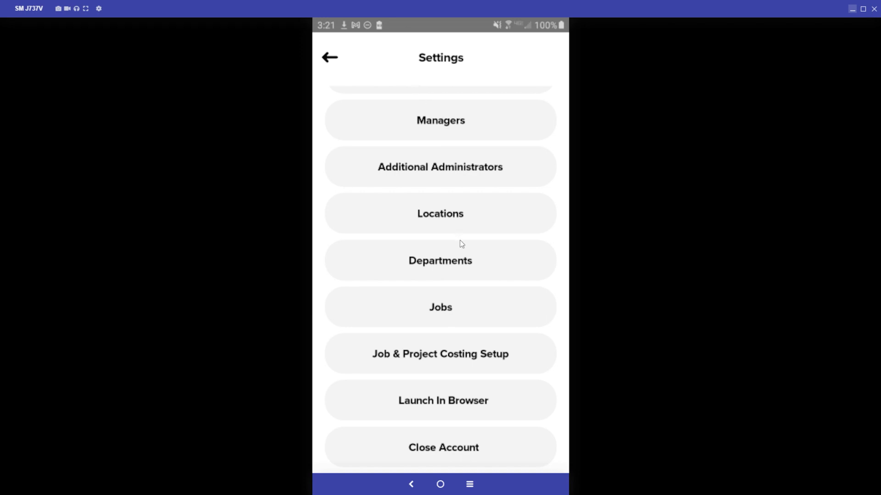
{"action": "scroll", "coordinate": [459, 242], "scroll_direction": "up", "scroll_amount": 2}
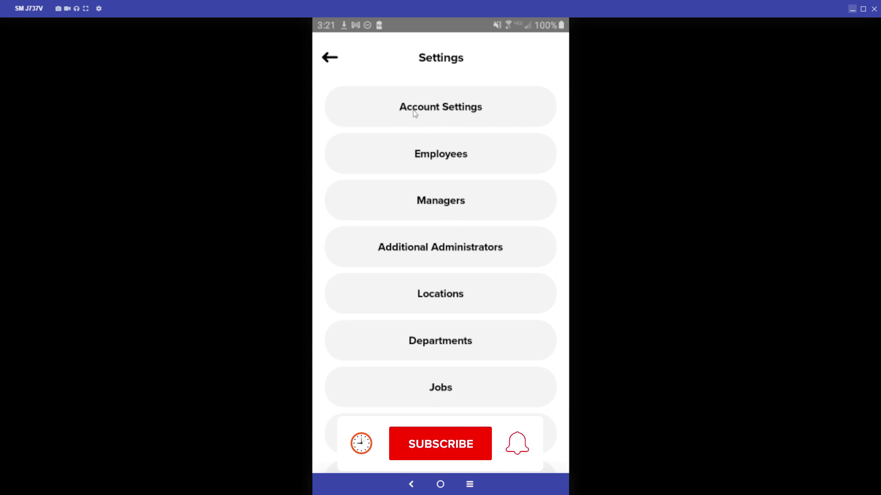
{"action": "left_click", "coordinate": [328, 59]}
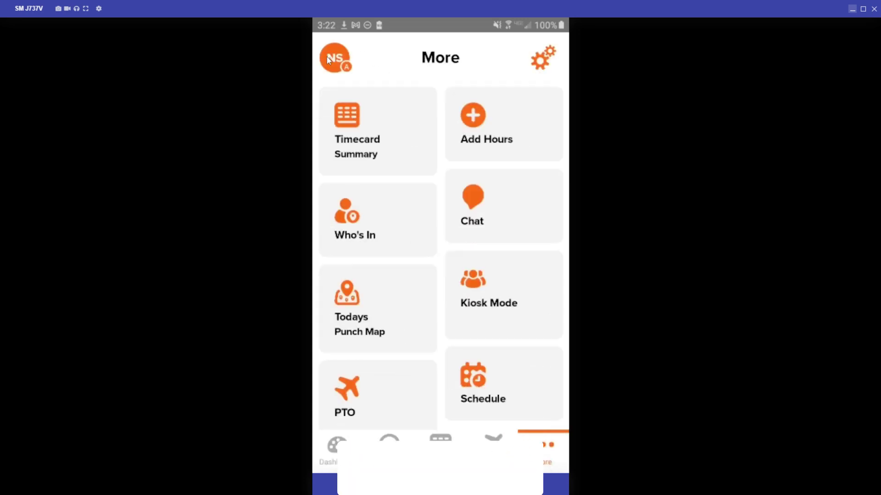